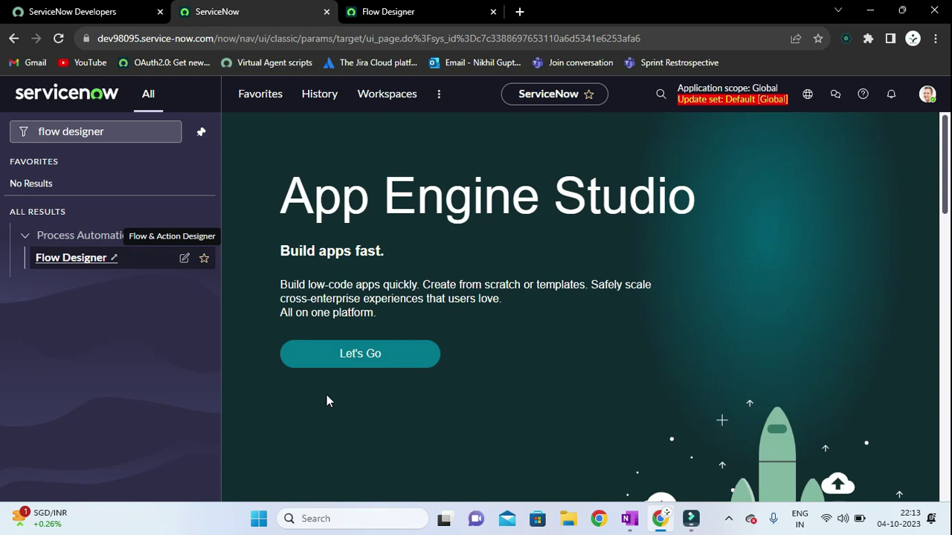
- Glance at the Flow Designer notes in OneNote, then return to Chrome and bring up the Flow Designer page
mouse_move(627, 522)
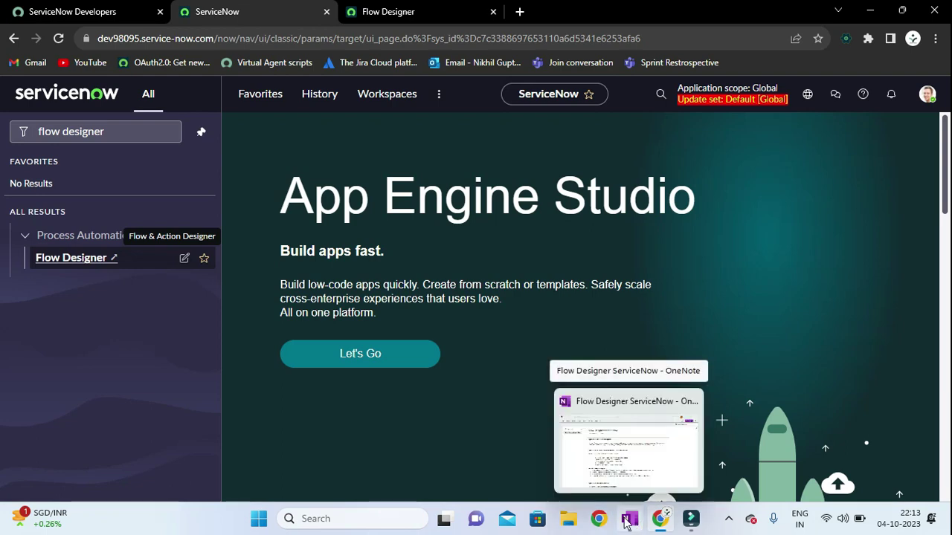
left_click(627, 521)
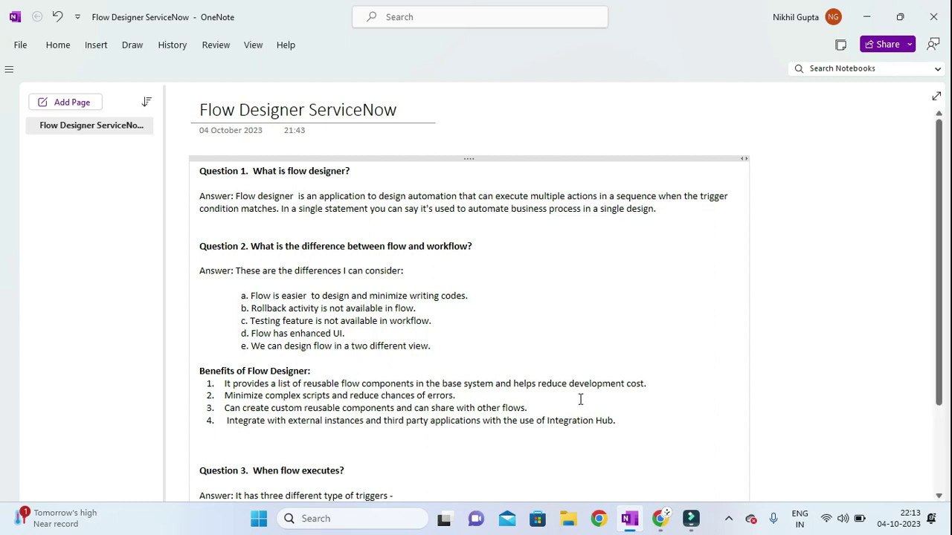
mouse_move(660, 523)
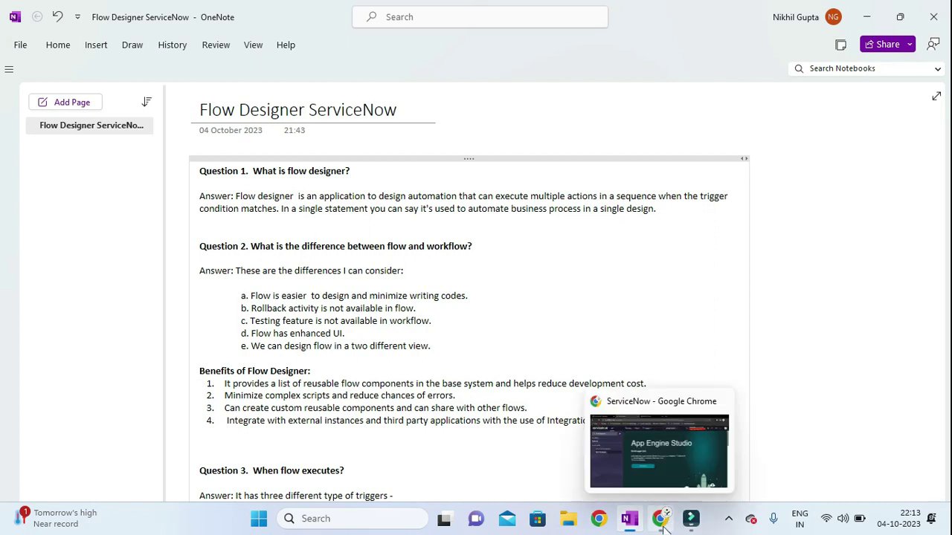
left_click(643, 463)
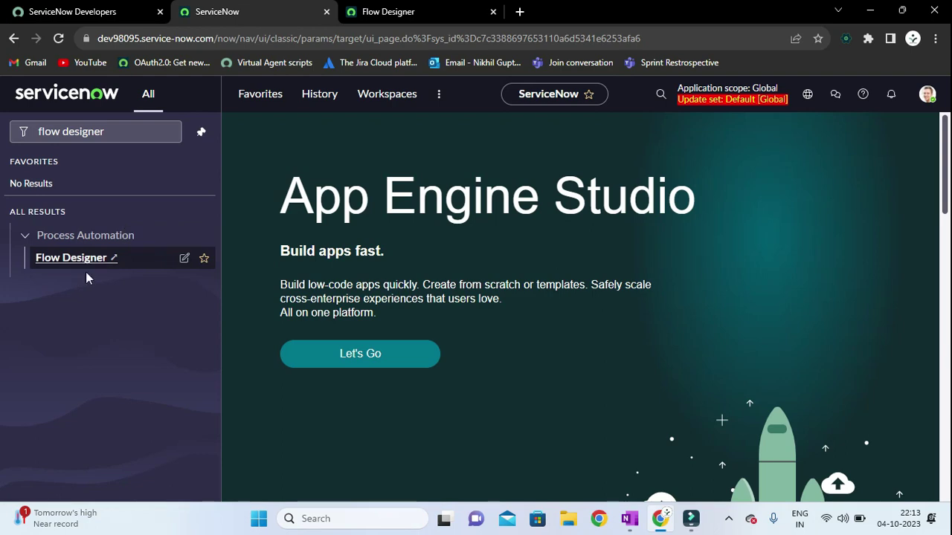
left_click(396, 16)
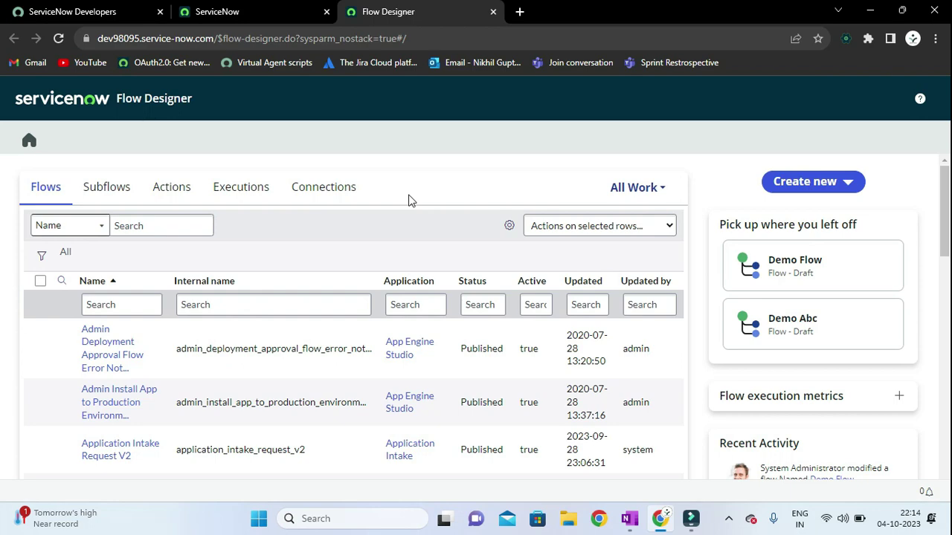
- Review the OneNote notes on flow versus workflow, Flow Designer benefits and trigger types, and return to Flow Designer in Chrome
left_click(629, 519)
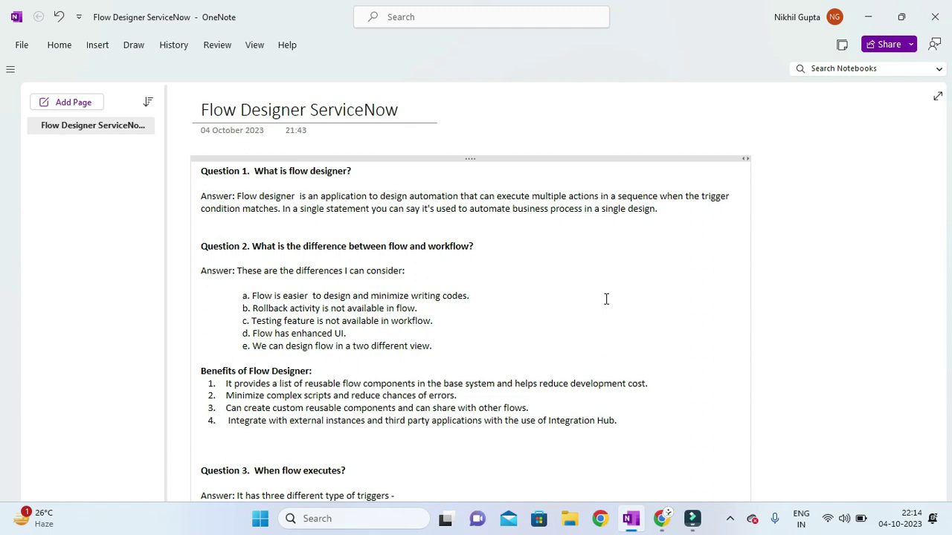
scroll(606, 298, "down", 15)
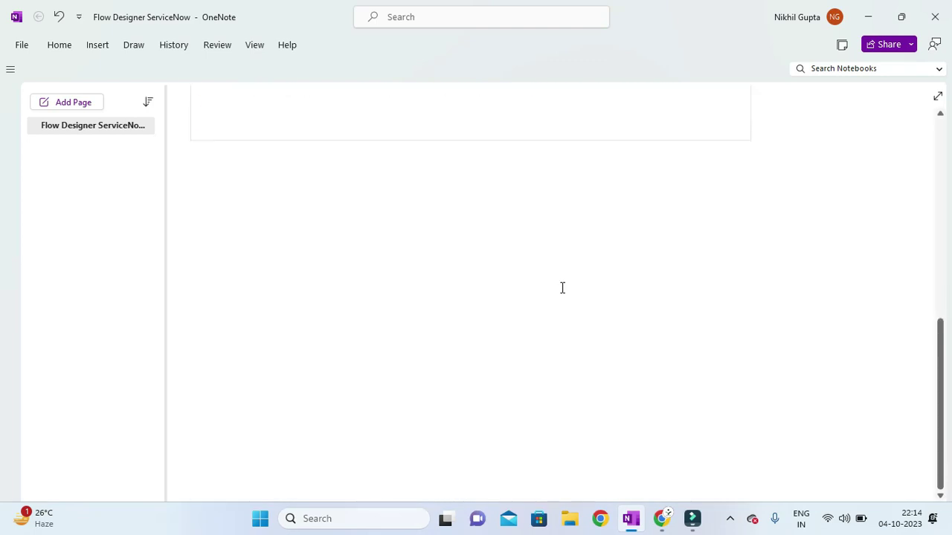
scroll(562, 288, "up", 3)
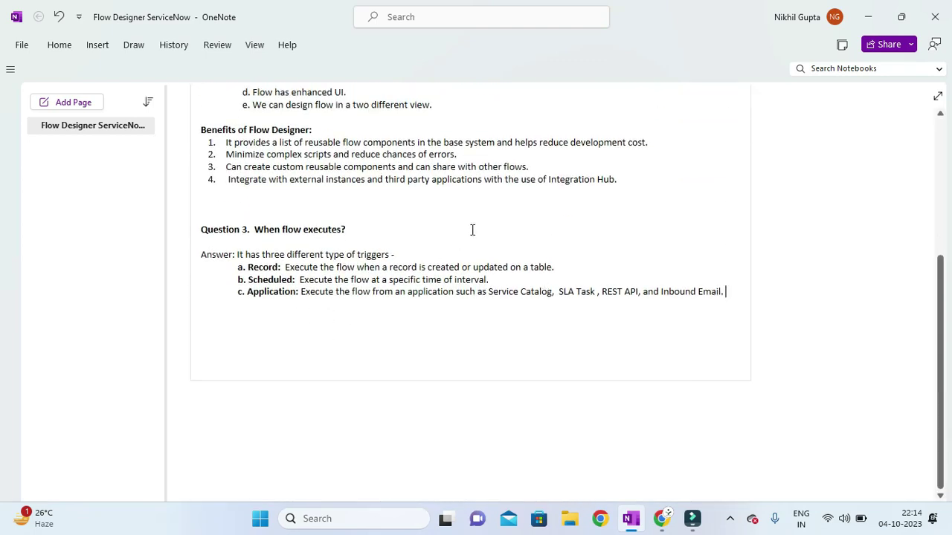
scroll(476, 223, "up", 3)
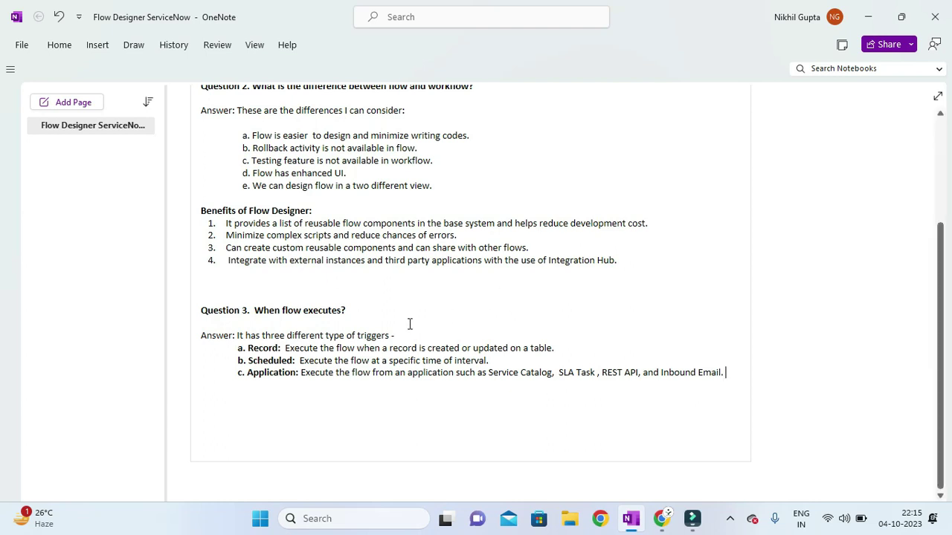
scroll(280, 421, "up", 2)
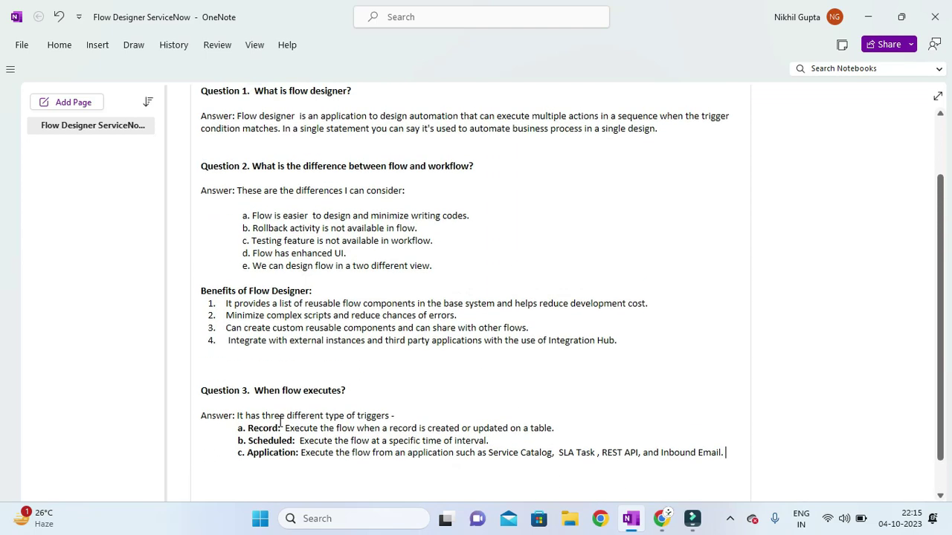
scroll(281, 421, "down", 2)
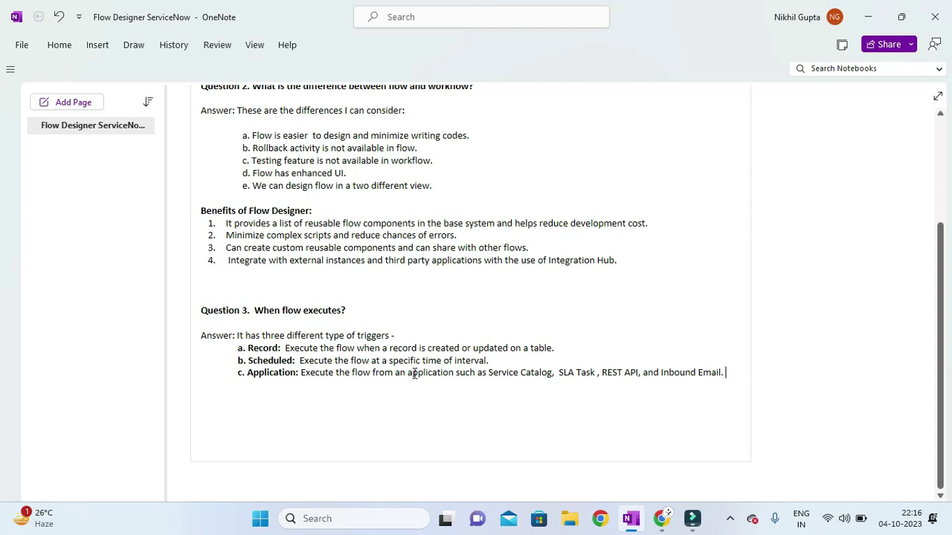
scroll(541, 336, "up", 3)
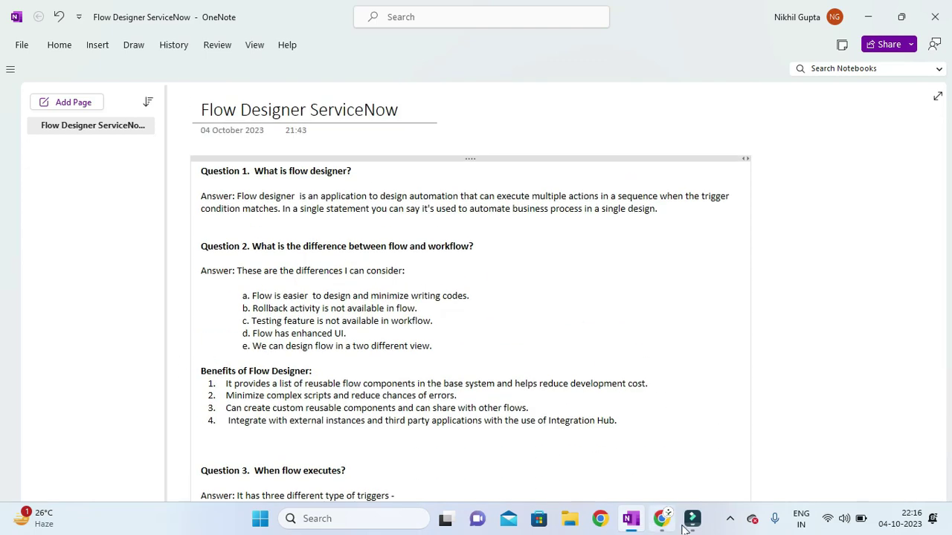
mouse_move(662, 521)
left_click(654, 450)
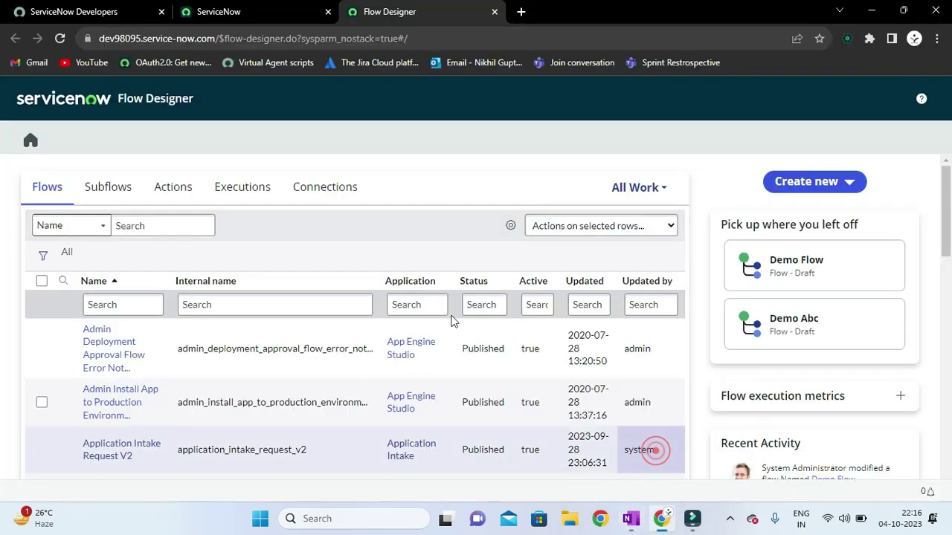
- Start creating a new flow and enter Demo flow as its name
left_click(803, 187)
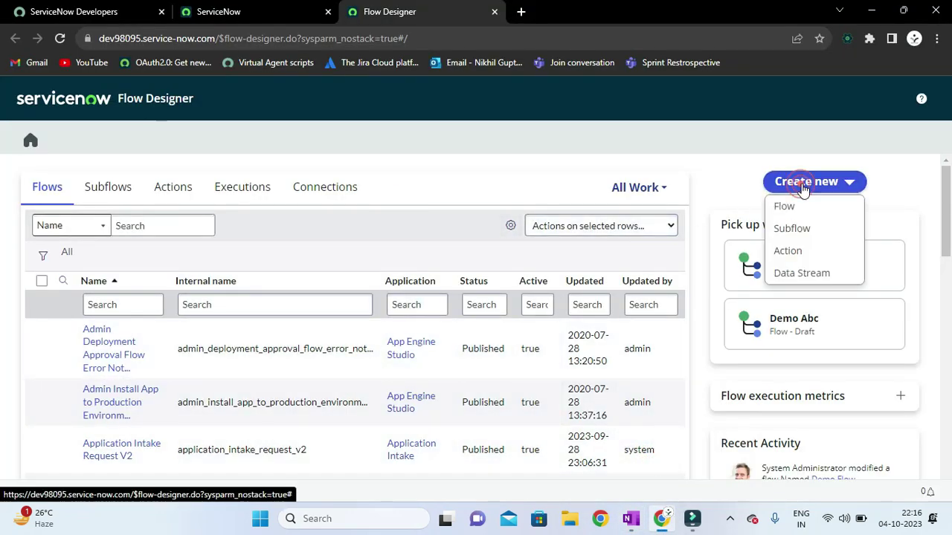
left_click(796, 206)
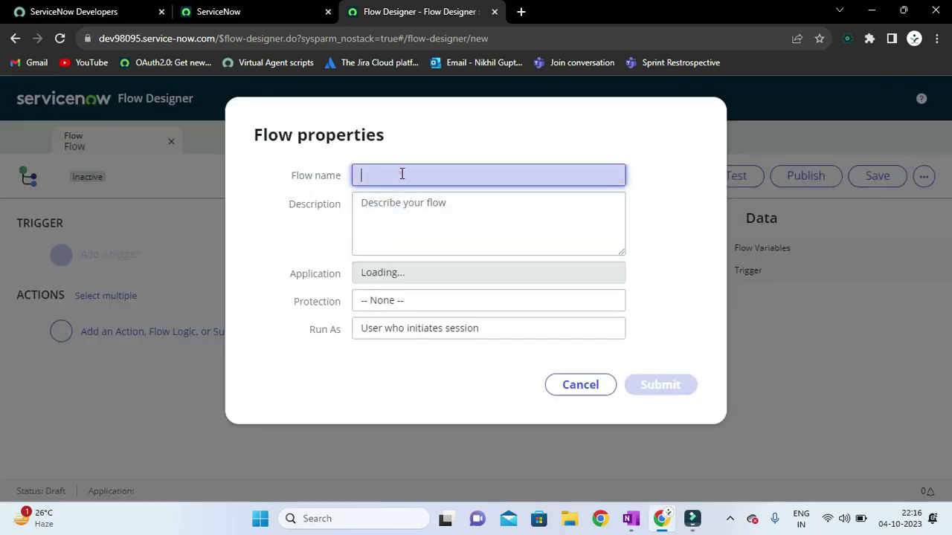
left_click(402, 173)
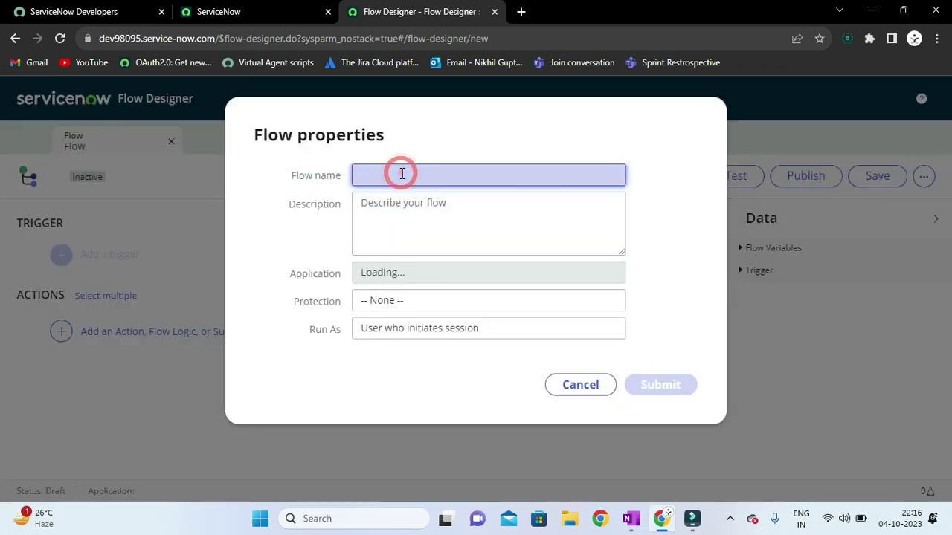
type("Demo f")
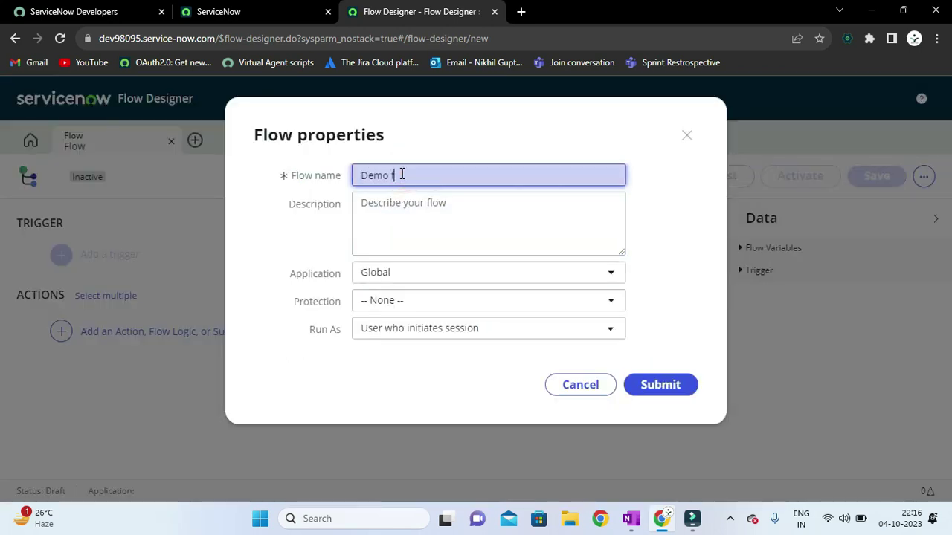
type("low")
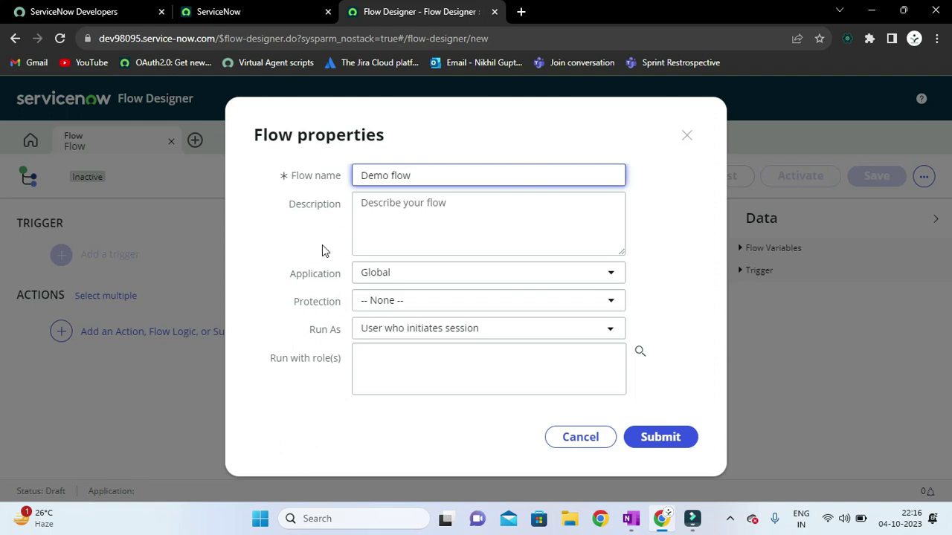
- Check the Protection and Run As options, keep the defaults, and try to submit the new flow's properties
left_click(433, 300)
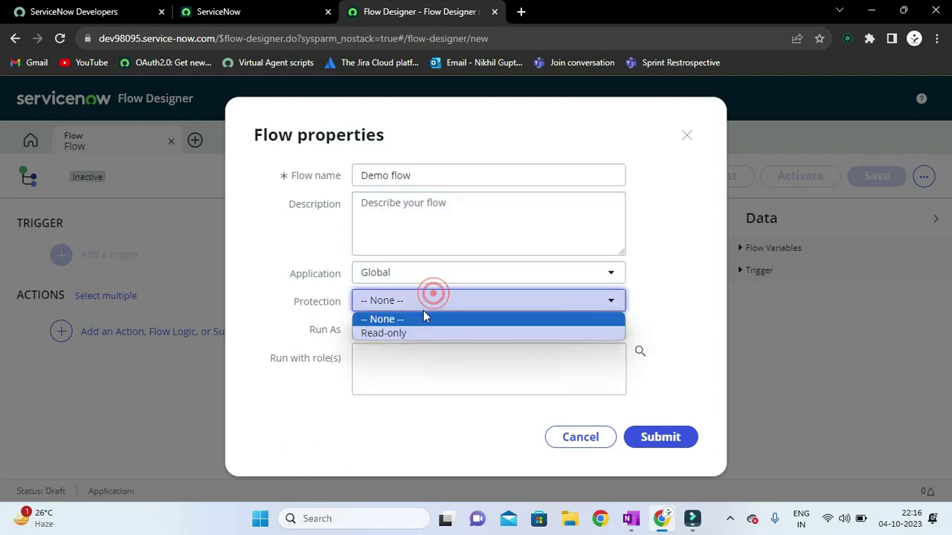
left_click(291, 259)
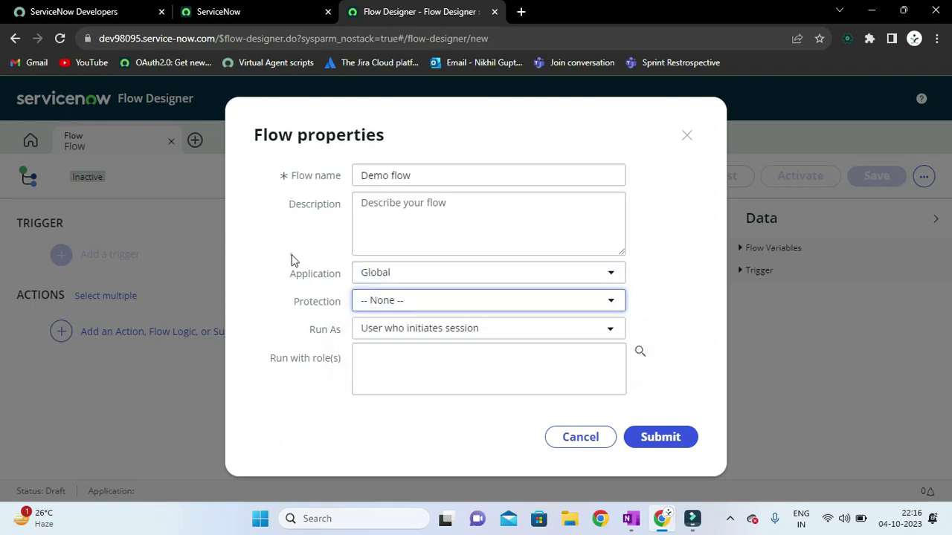
left_click(422, 334)
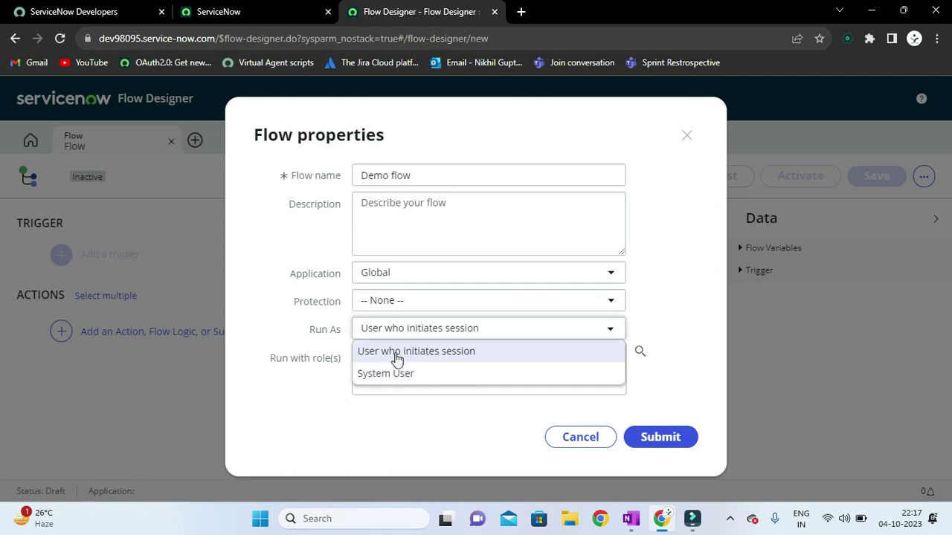
left_click(254, 310)
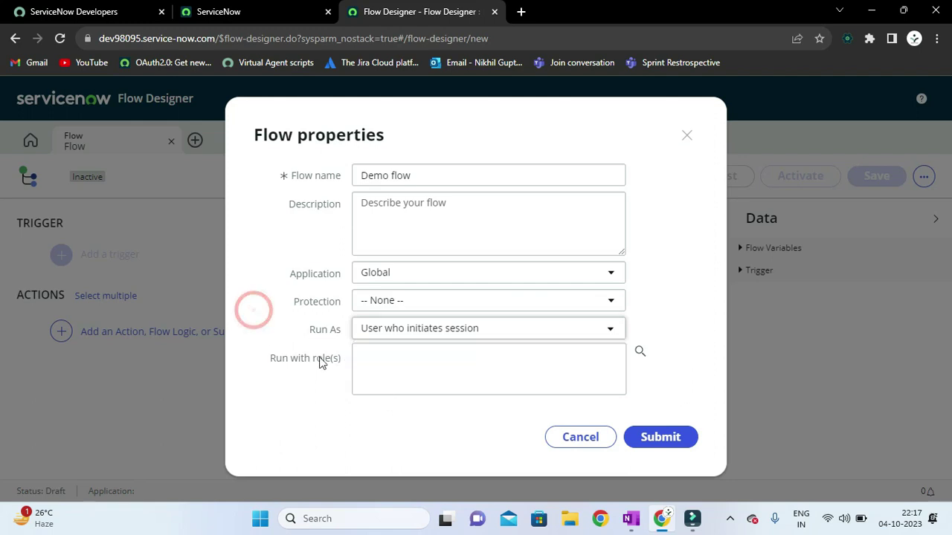
left_click(400, 359)
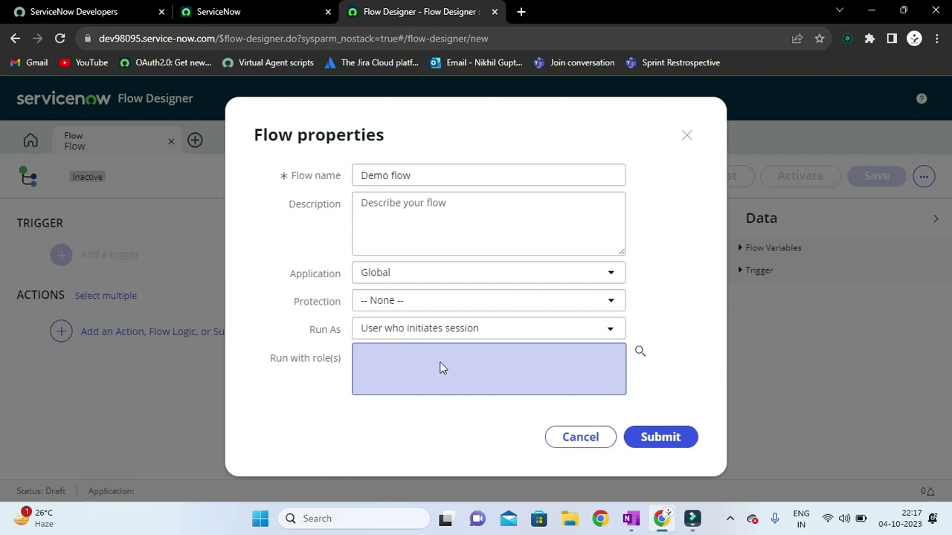
left_click(659, 439)
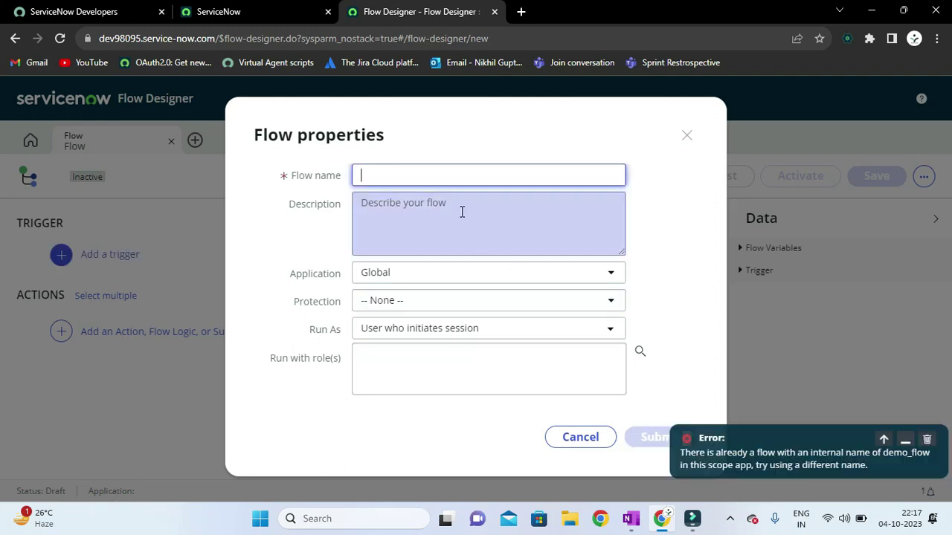
- Abandon the new flow by dismissing its properties and closing the unsaved flow
left_click(421, 178)
left_click(421, 179)
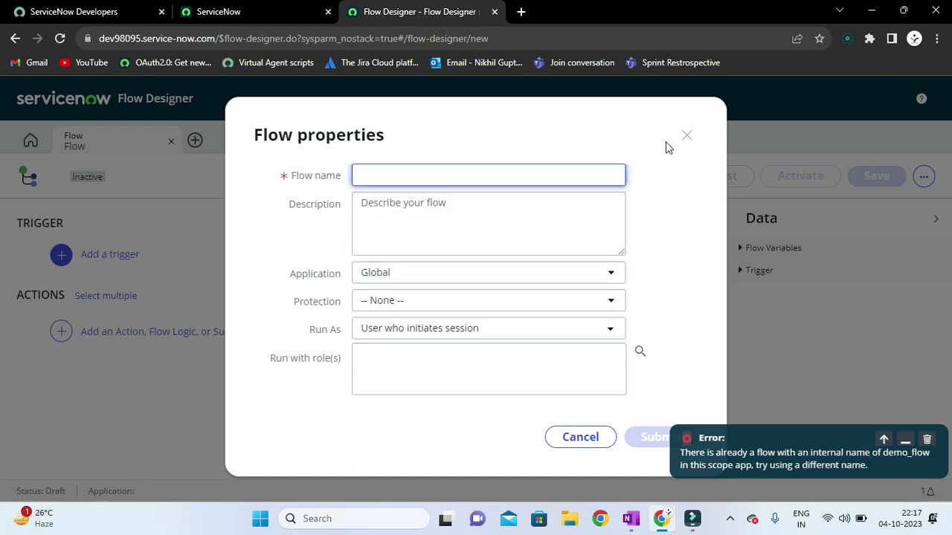
left_click(686, 138)
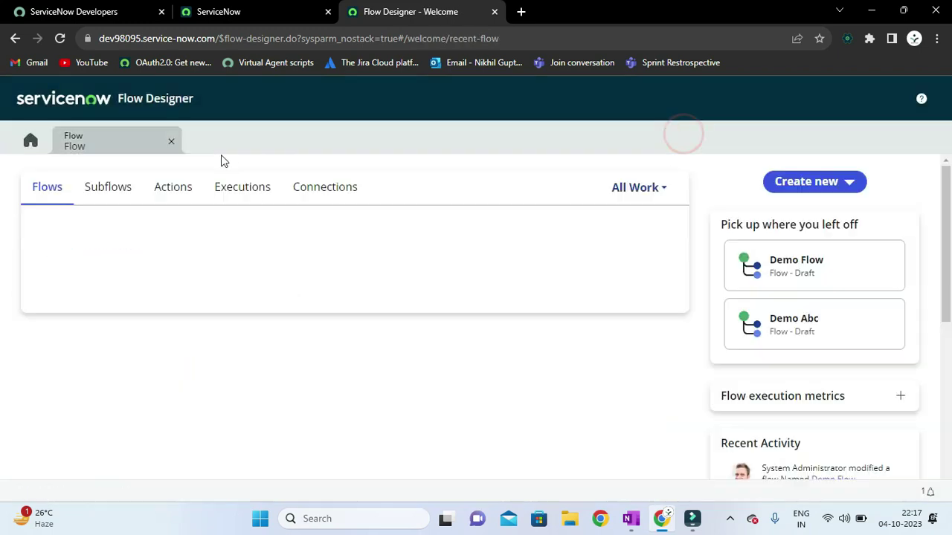
left_click(171, 142)
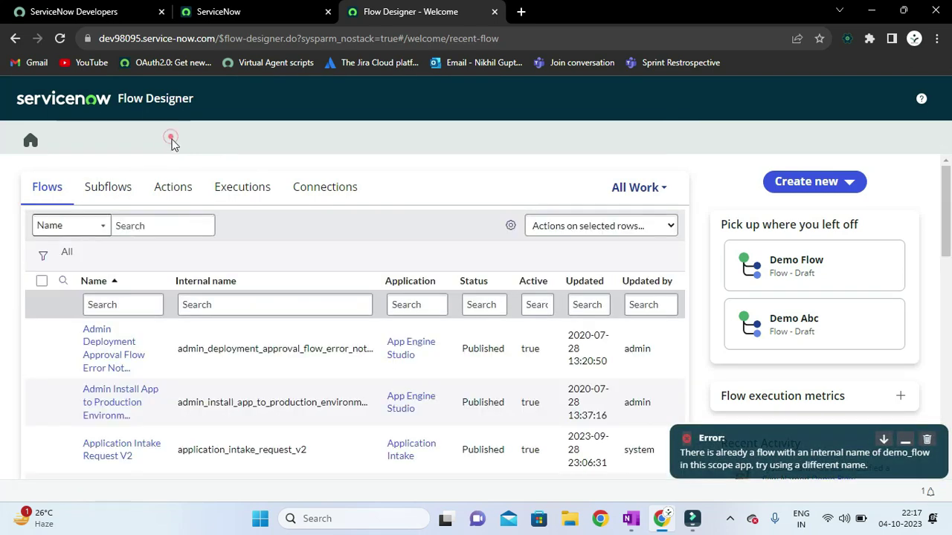
- Filter the flows list by name with *demo and open the existing Demo Flow
left_click(117, 304)
type("d")
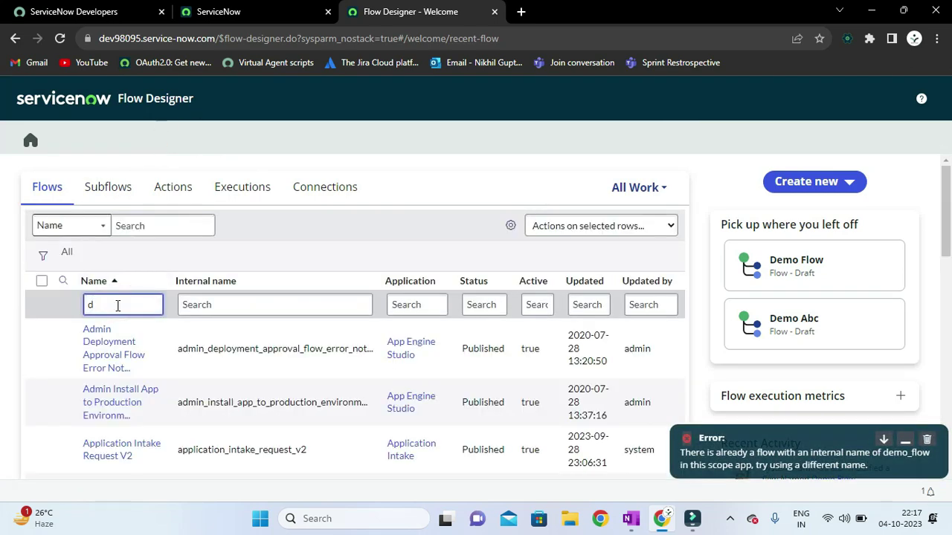
key("BackSpace")
type("*demo")
key("Return")
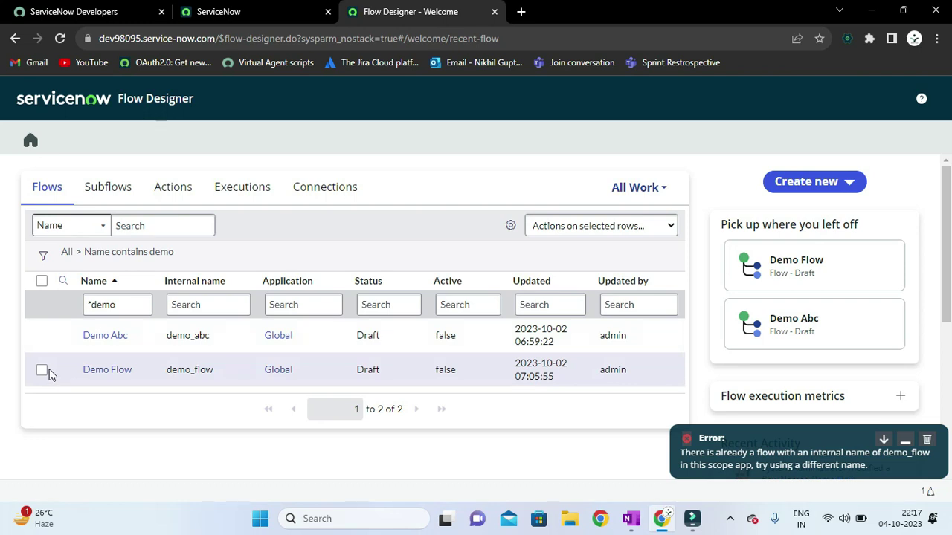
left_click(97, 372)
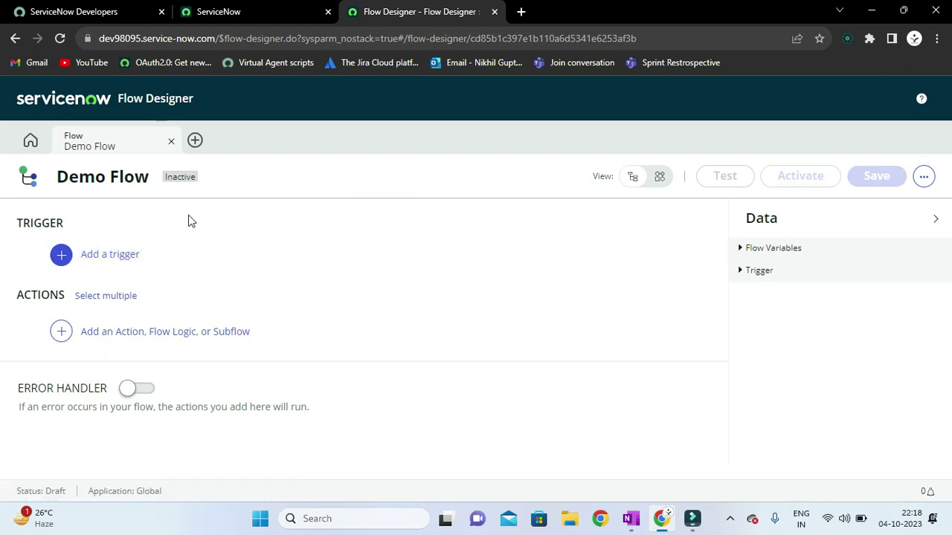
- Start adding a trigger to Demo Flow and examine the Record, Scheduled and Application trigger options without choosing one
left_click(111, 260)
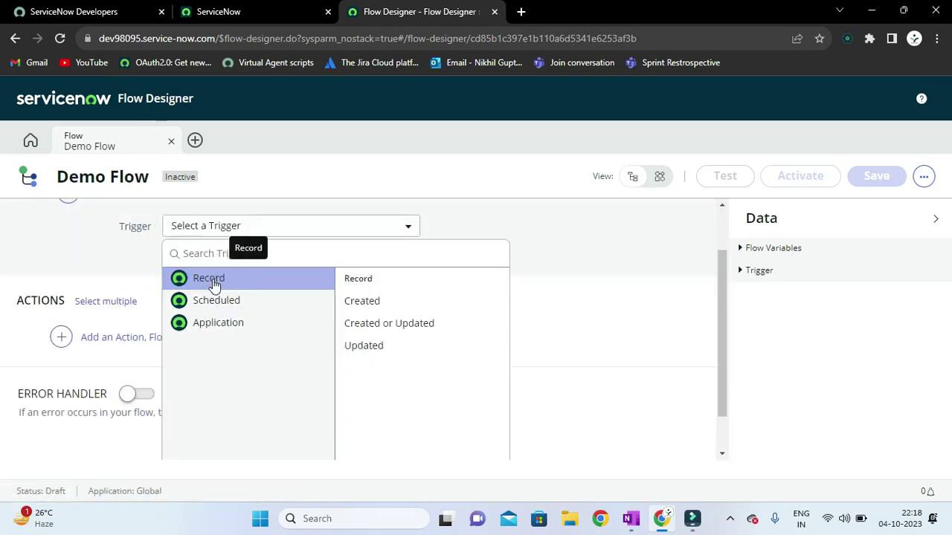
mouse_move(218, 304)
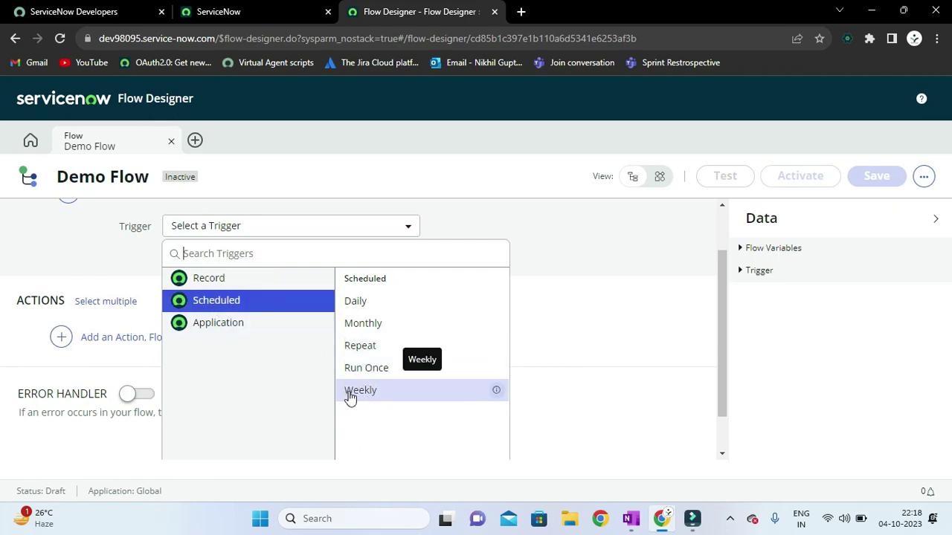
left_click(248, 327)
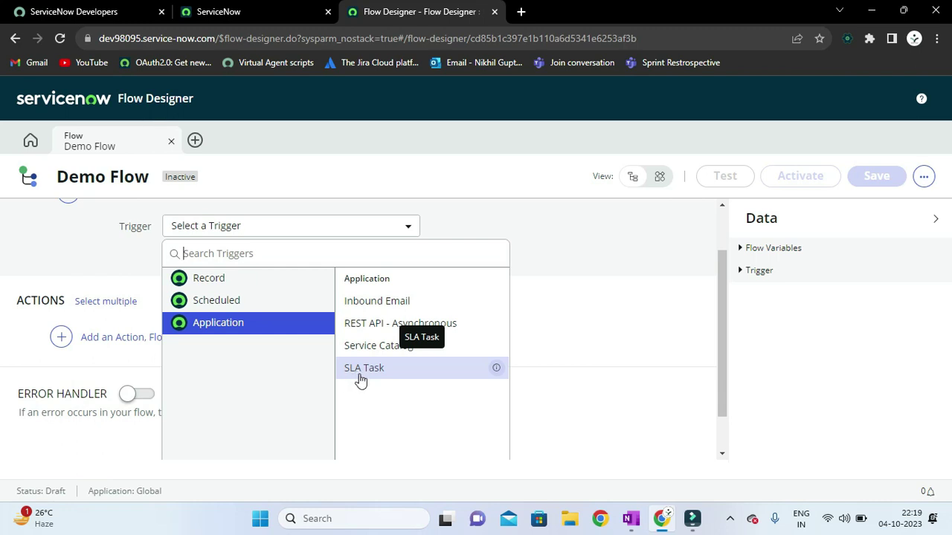
scroll(259, 395, "up", 1)
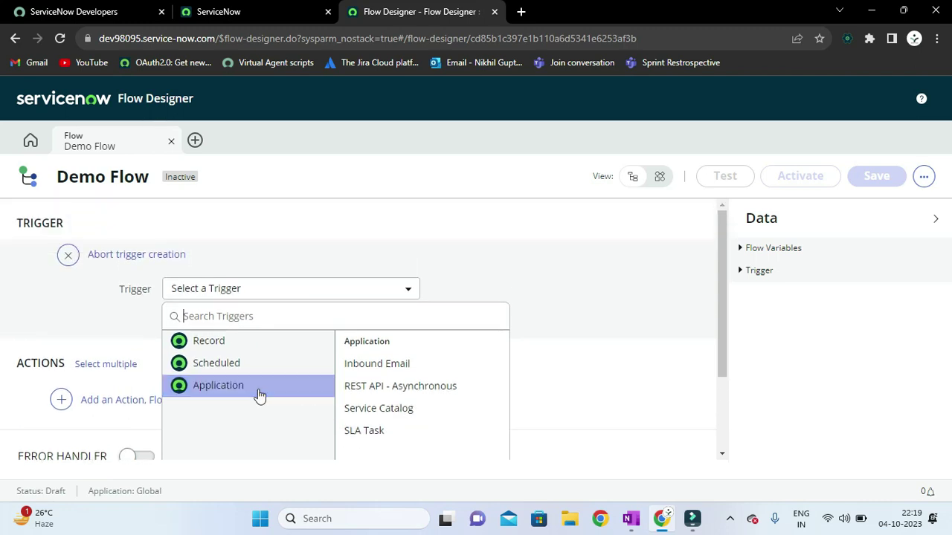
scroll(259, 395, "down", 1)
scroll(258, 395, "up", 1)
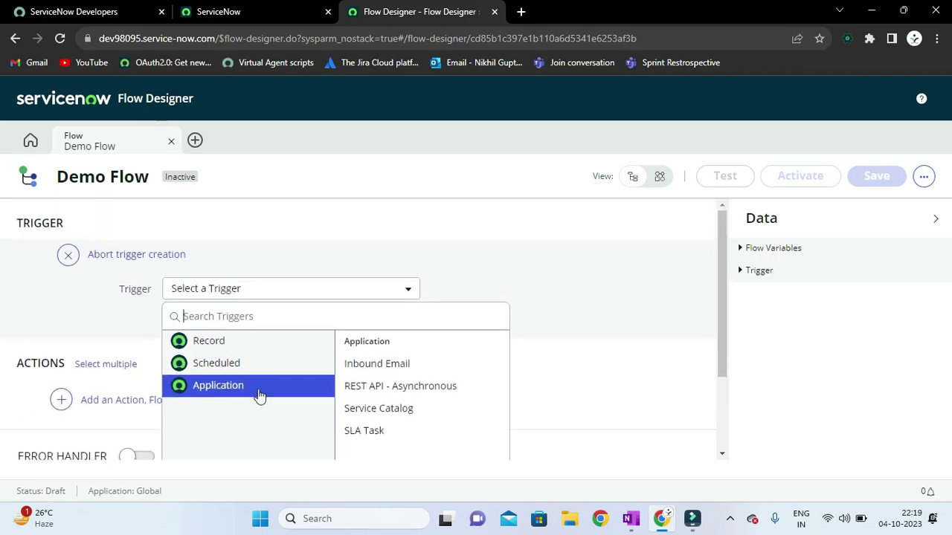
left_click(90, 288)
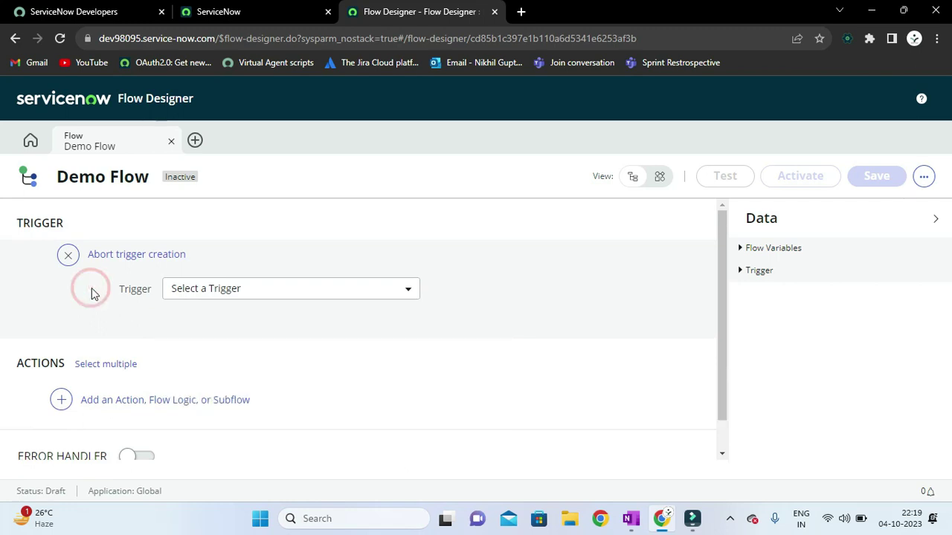
- Switch to OneNote to review the notes on how flow differs from workflow, and return to Flow Designer in the browser
mouse_move(628, 521)
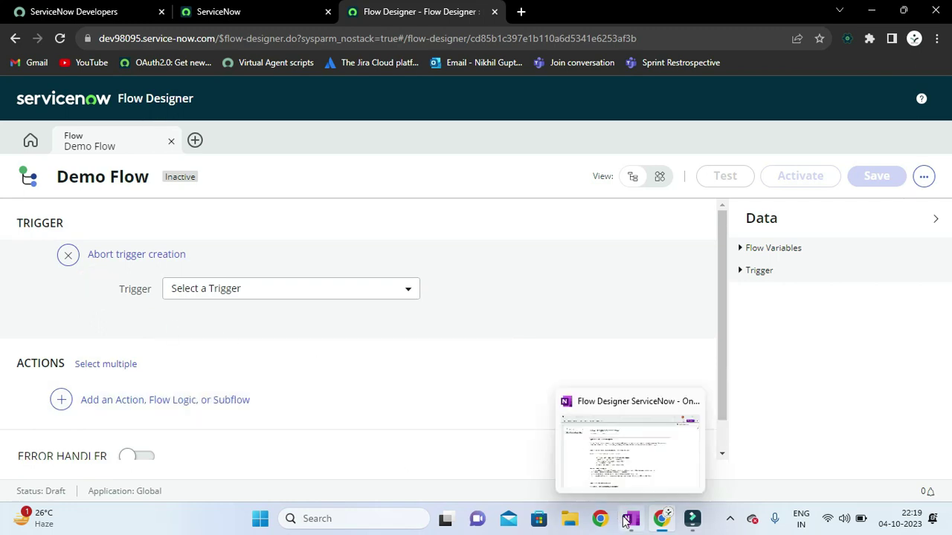
left_click(627, 523)
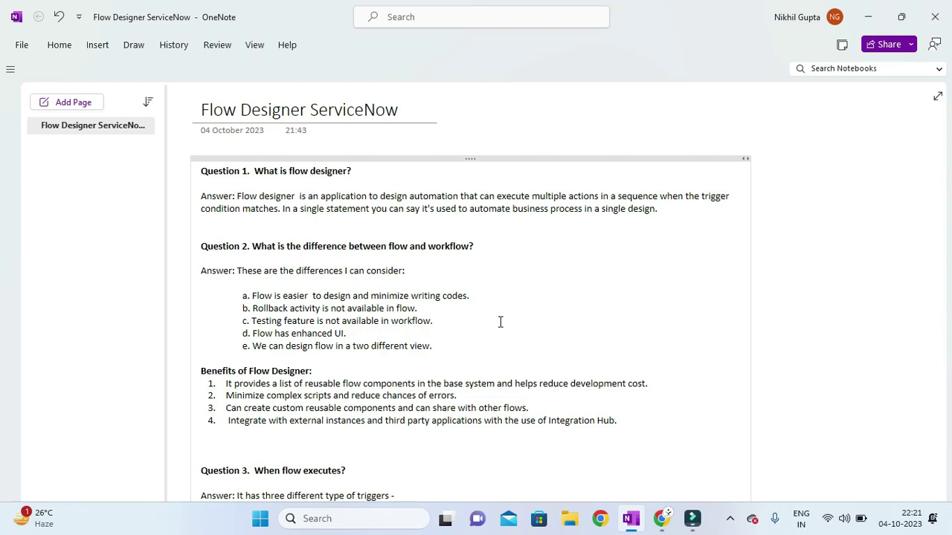
left_click(661, 519)
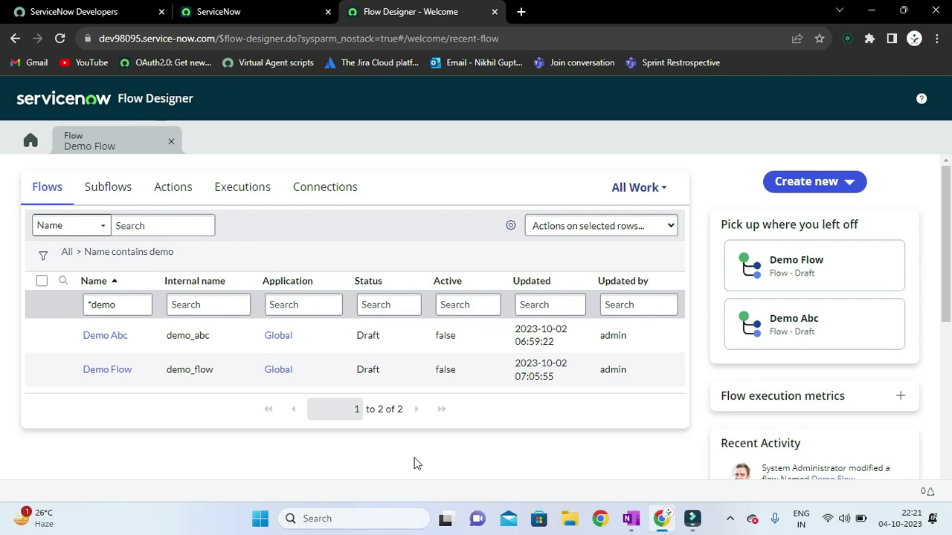
- Examine the Flow Designer home page, including the flows list, recently opened flows, Recent Activity and Resources
scroll(414, 462, "down", 1)
scroll(413, 463, "up", 1)
scroll(421, 459, "down", 1)
scroll(421, 459, "up", 1)
scroll(804, 296, "down", 1)
scroll(804, 296, "down", 1)
scroll(801, 233, "up", 1)
scroll(800, 303, "down", 2)
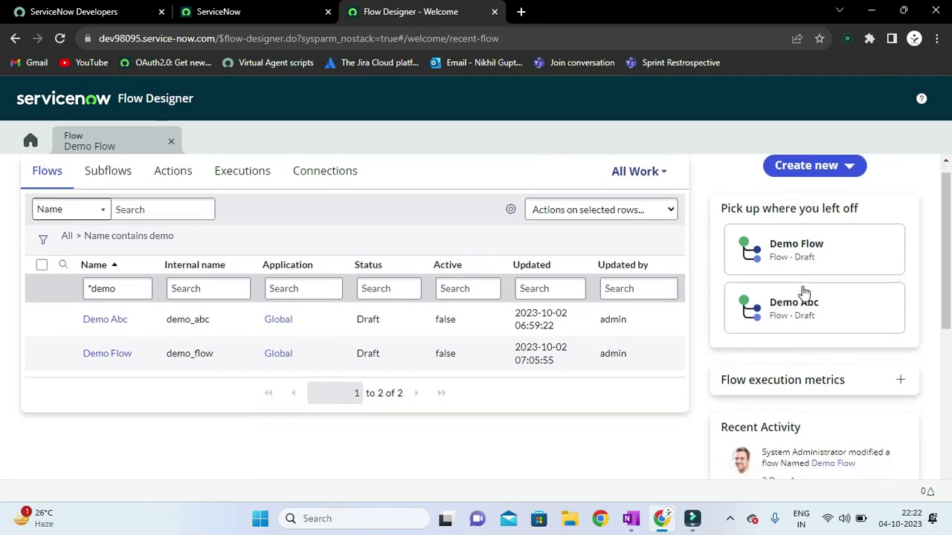
scroll(736, 357, "down", 1)
scroll(687, 376, "up", 1)
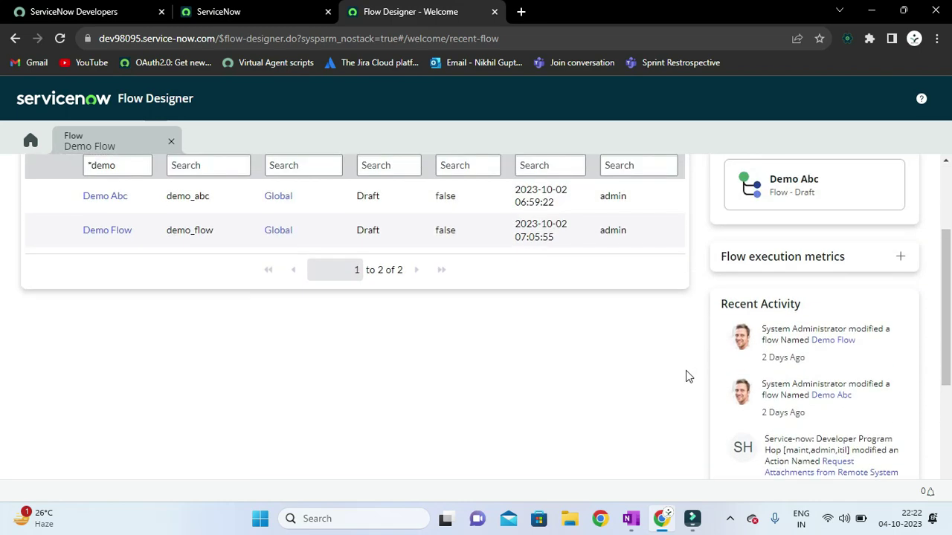
scroll(659, 387, "up", 1)
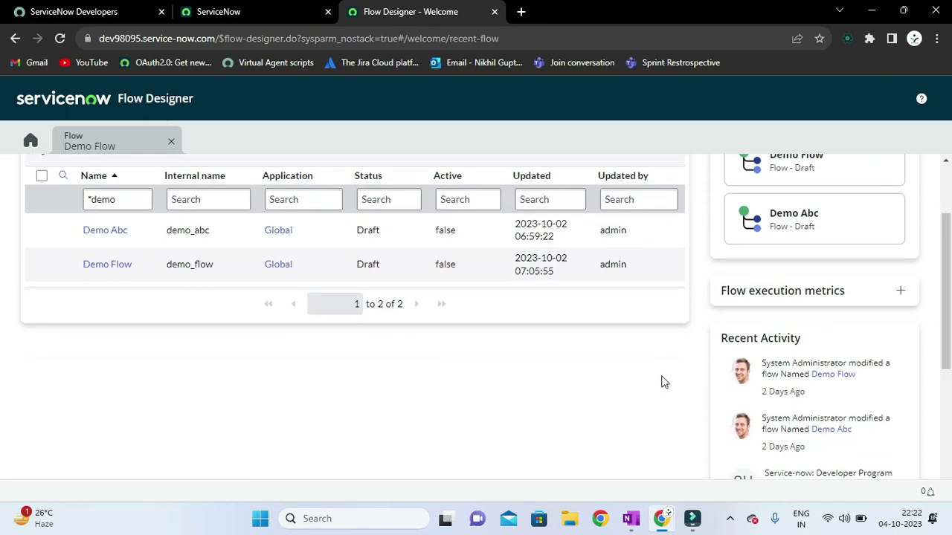
scroll(663, 381, "down", 1)
scroll(784, 355, "down", 2)
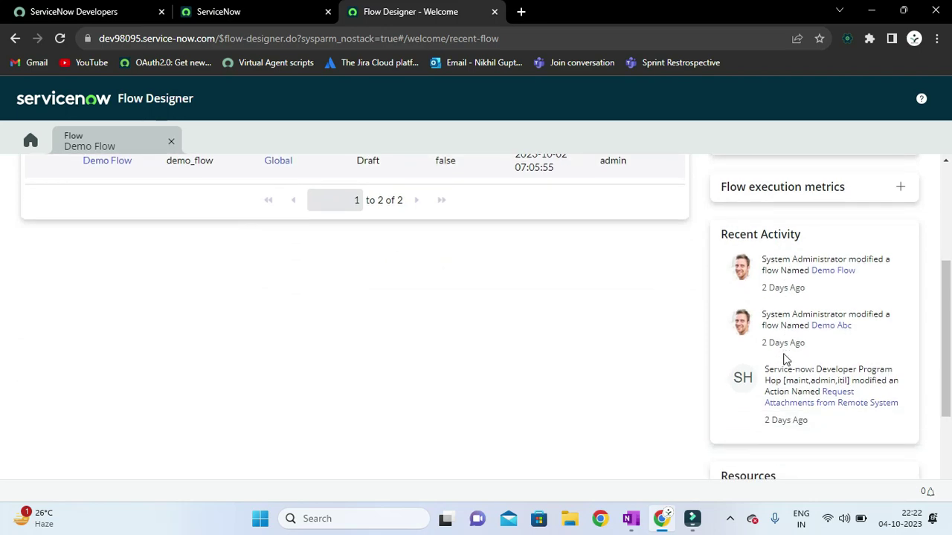
scroll(743, 379, "up", 2)
scroll(699, 394, "up", 2)
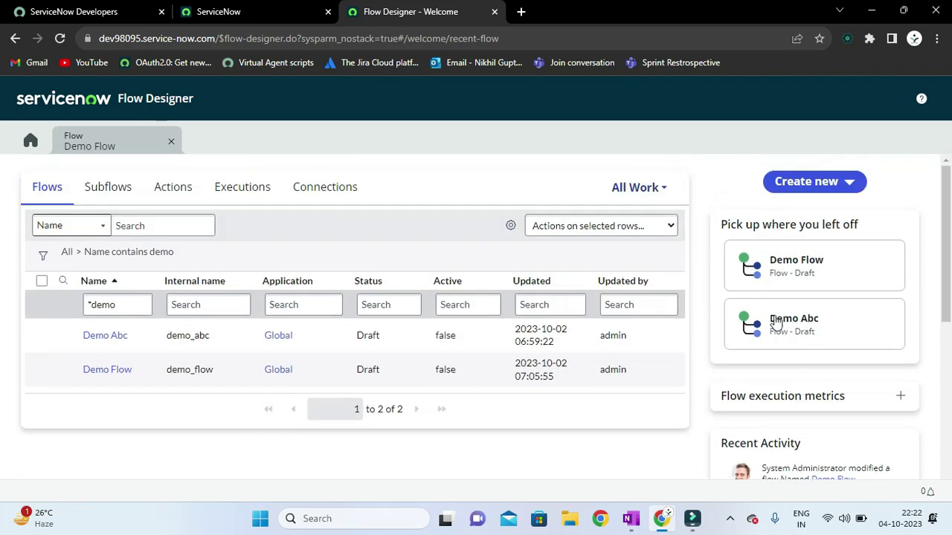
scroll(705, 405, "down", 3)
scroll(674, 409, "up", 5)
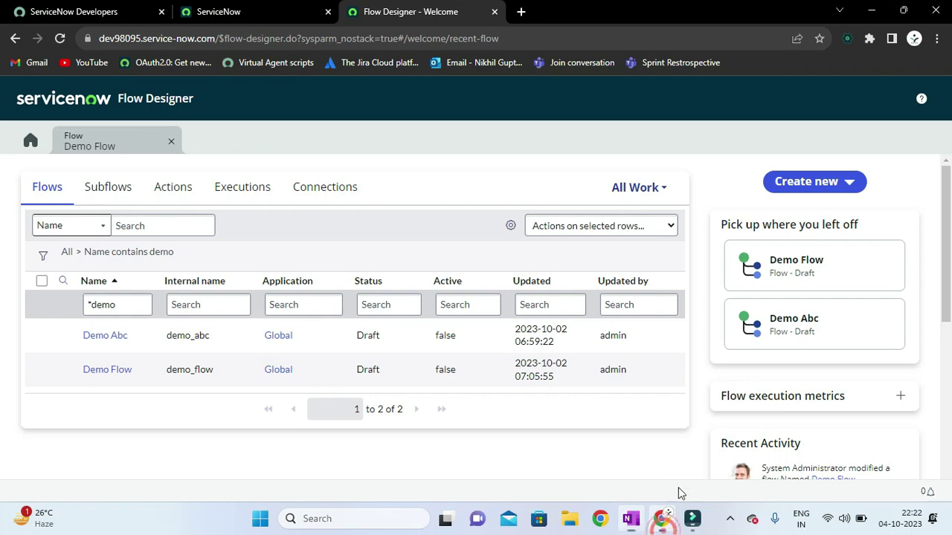
scroll(728, 437, "down", 1)
scroll(714, 437, "down", 3)
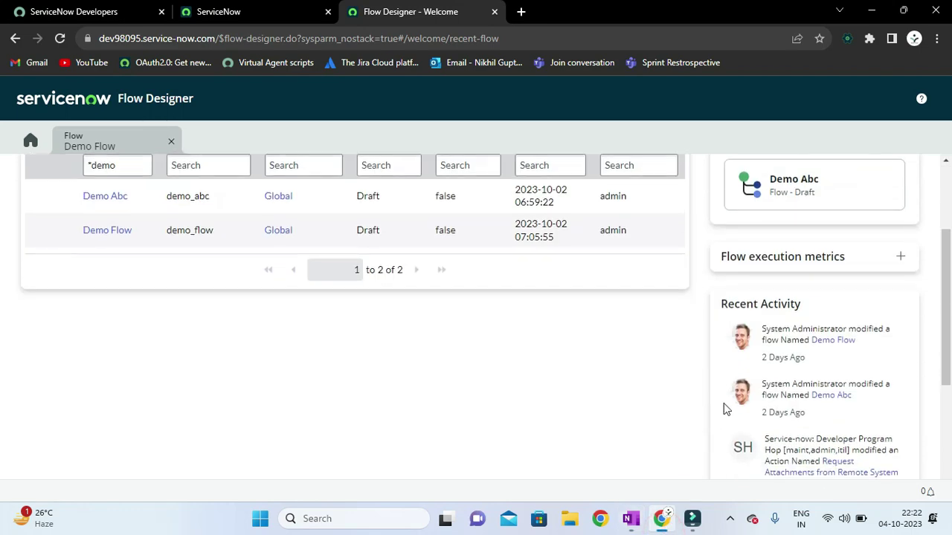
scroll(781, 432, "down", 2)
scroll(832, 454, "down", 1)
scroll(829, 448, "up", 2)
scroll(832, 454, "down", 2)
scroll(595, 439, "up", 5)
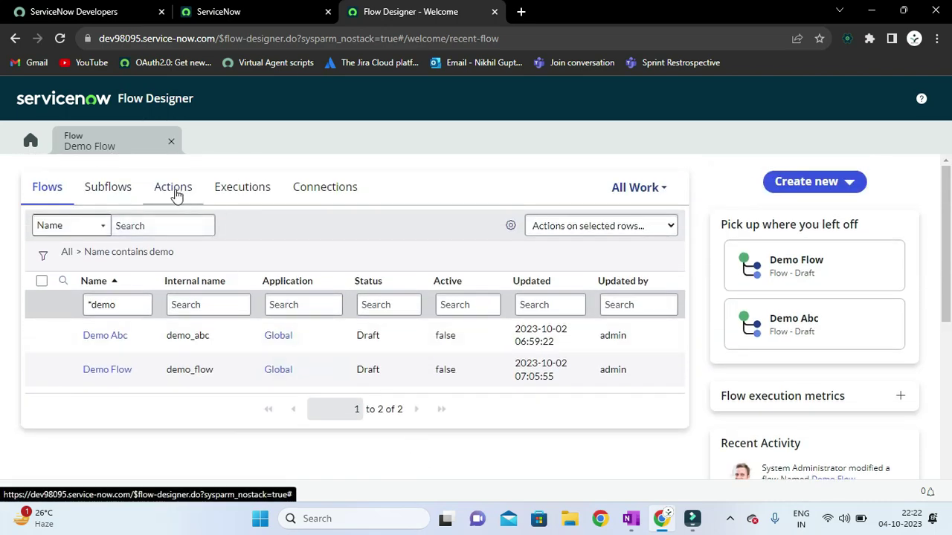
scroll(490, 442, "down", 6)
scroll(489, 439, "down", 1)
scroll(490, 438, "up", 4)
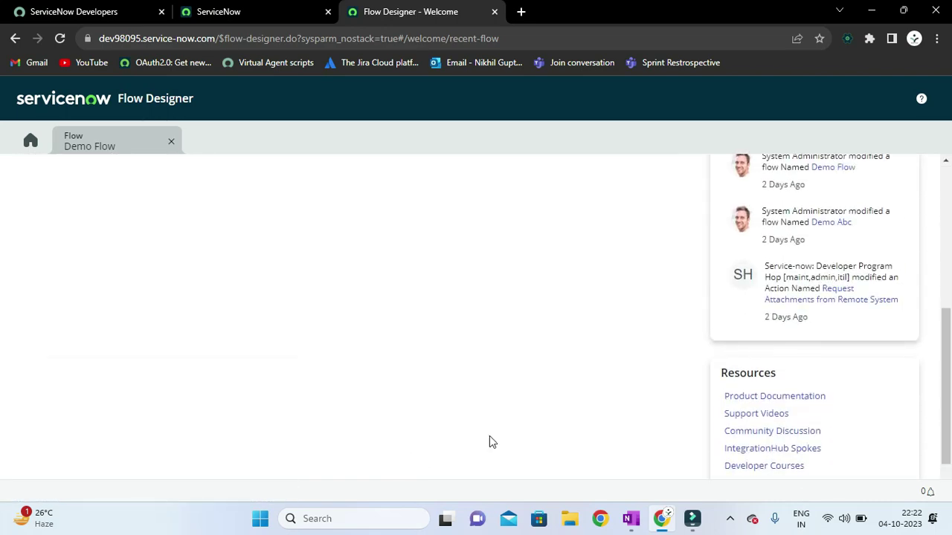
scroll(490, 436, "down", 1)
scroll(490, 436, "up", 1)
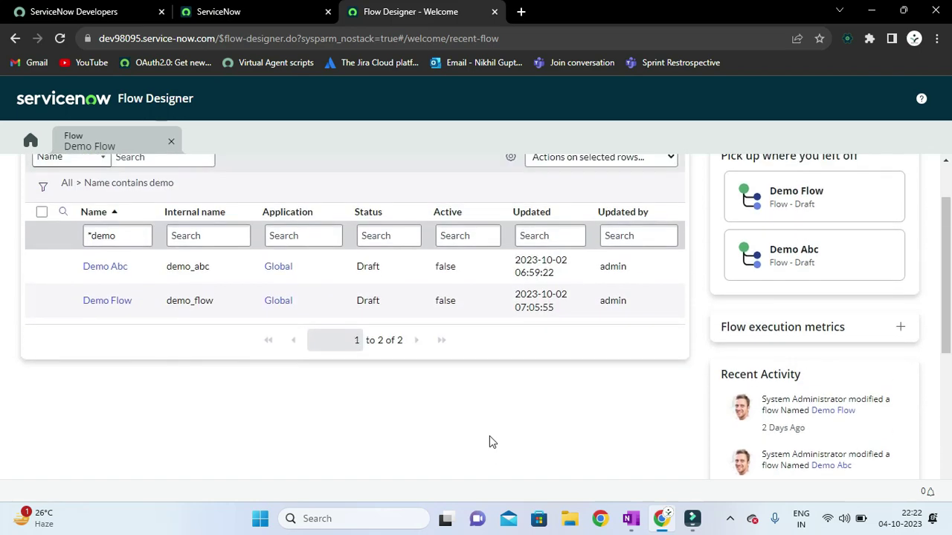
- Switch to the OneNote notes and highlight the point about designing a flow in two different views
key("alt+Tab")
left_click_drag(254, 346, 437, 346)
left_click(450, 336)
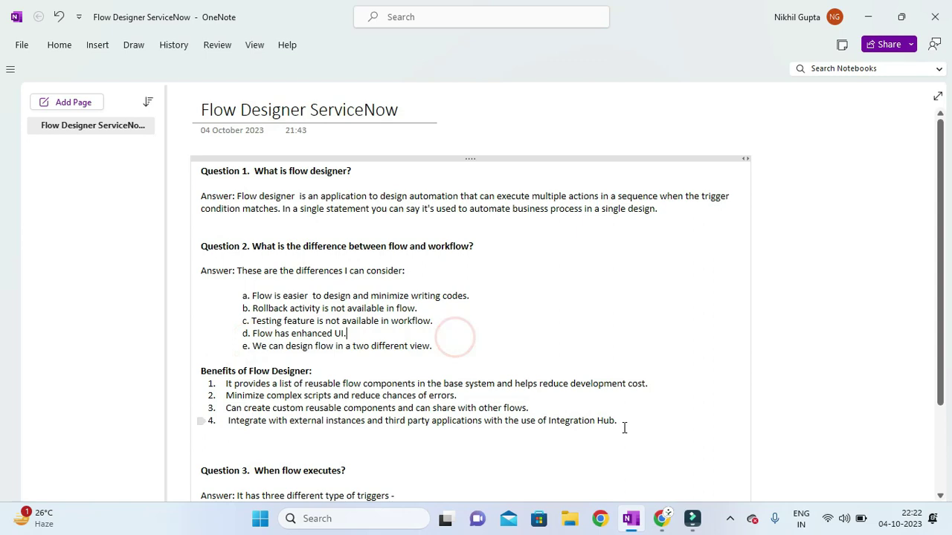
- Switch to the browser, reopen Demo Flow with its trigger list closed, and compare its diagram view with the standard flow view
left_click(664, 521)
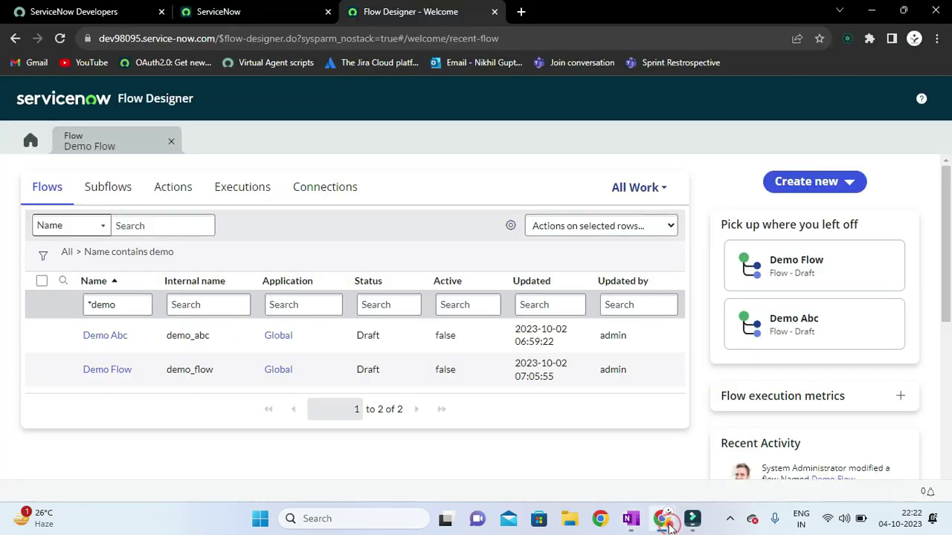
left_click(123, 136)
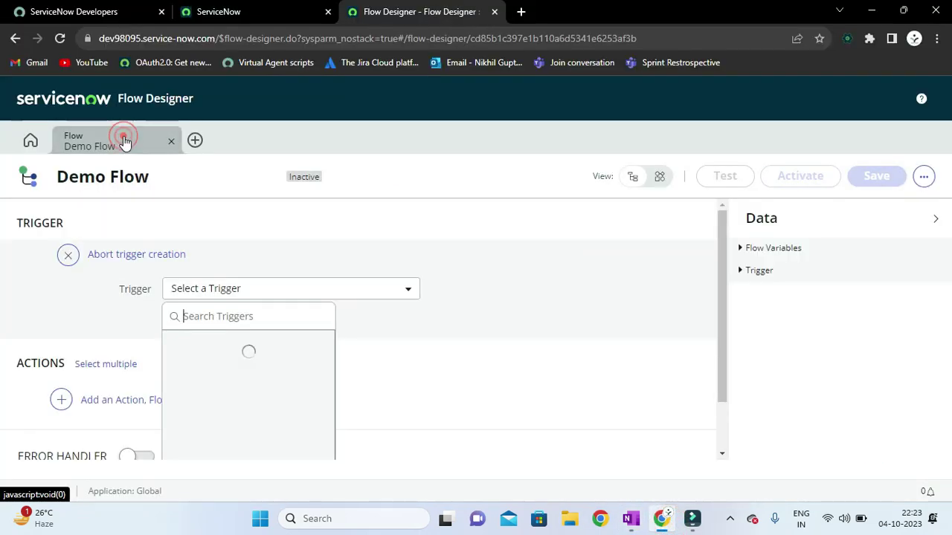
left_click(75, 294)
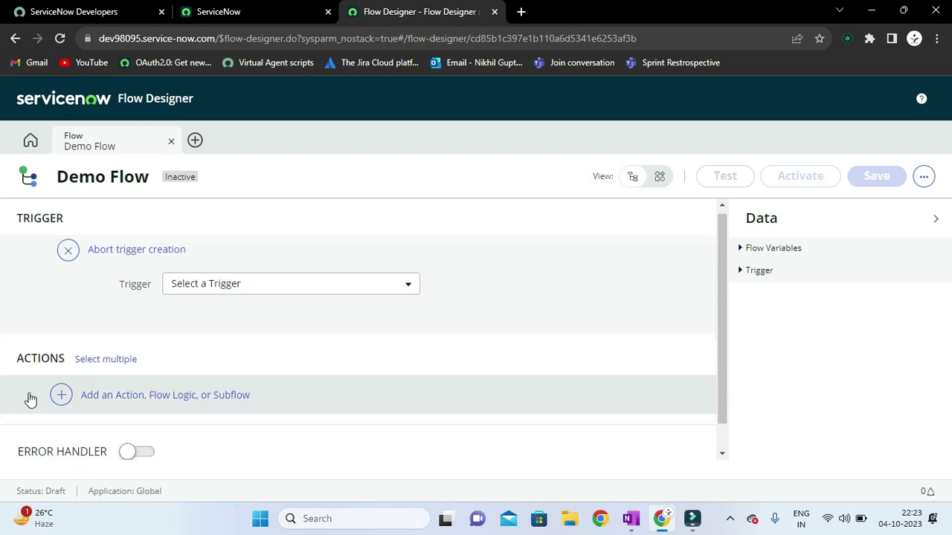
scroll(27, 393, "down", 1)
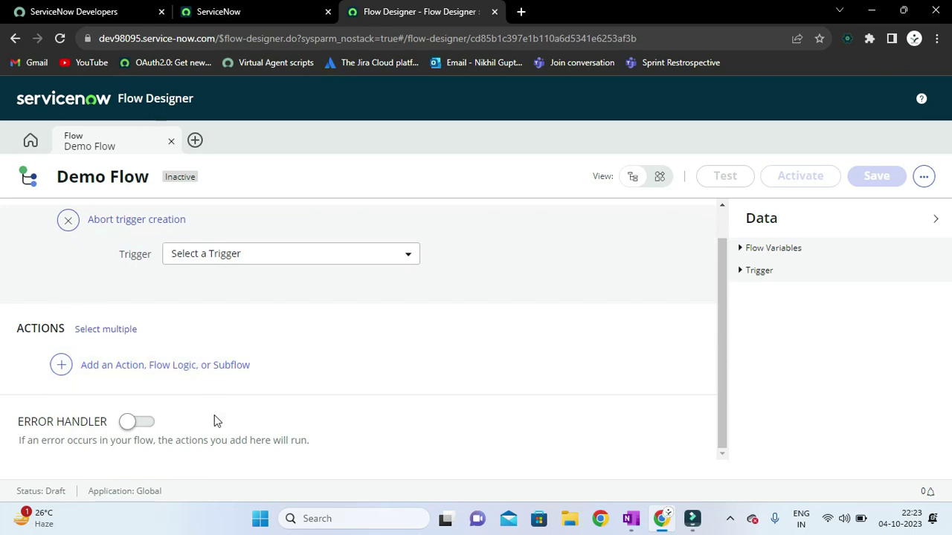
scroll(215, 415, "up", 1)
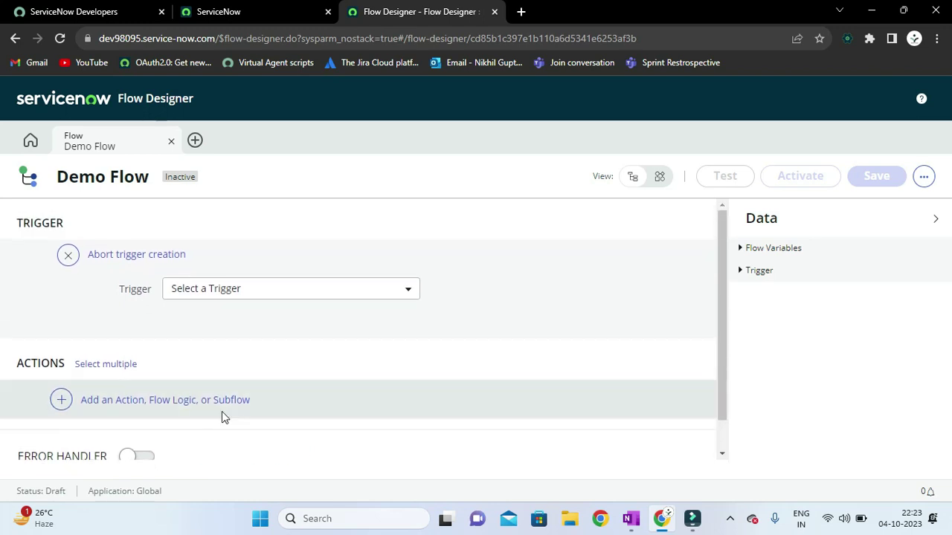
left_click(659, 179)
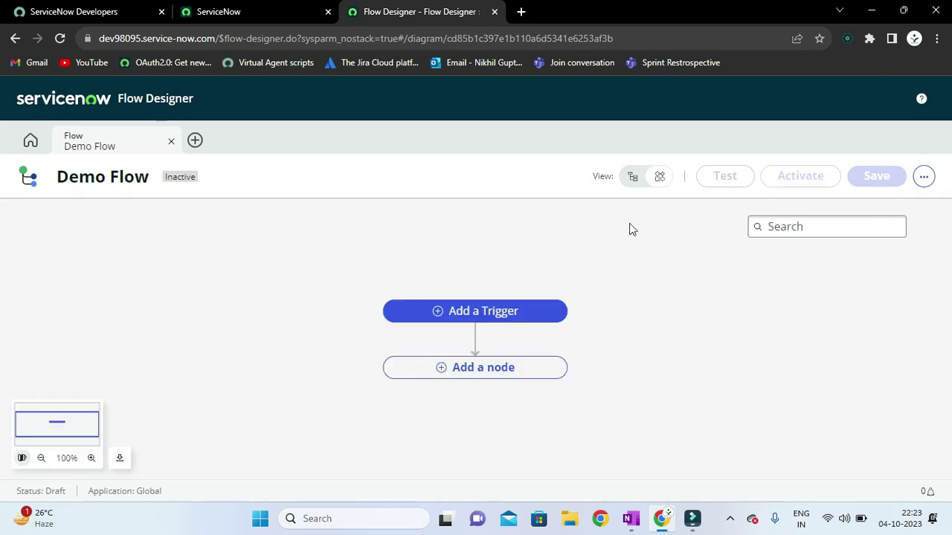
left_click(633, 180)
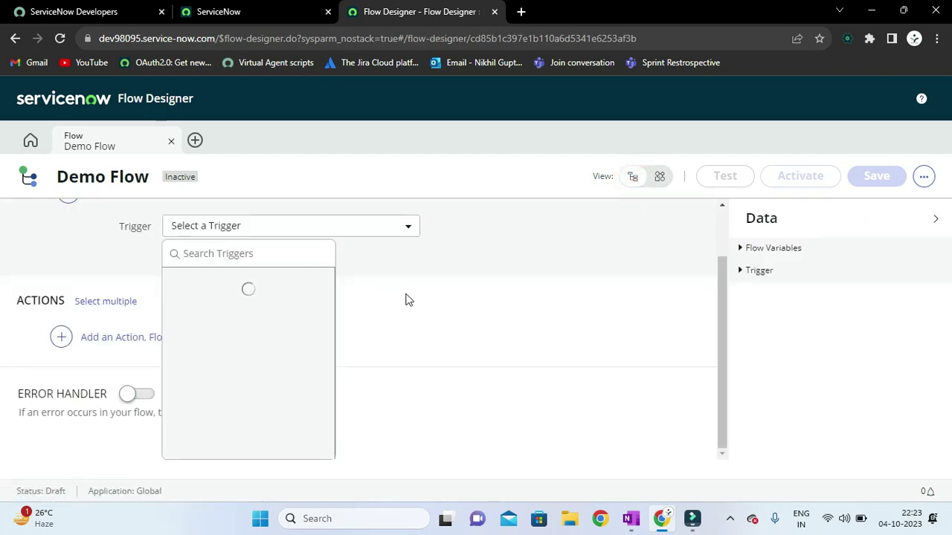
left_click(662, 174)
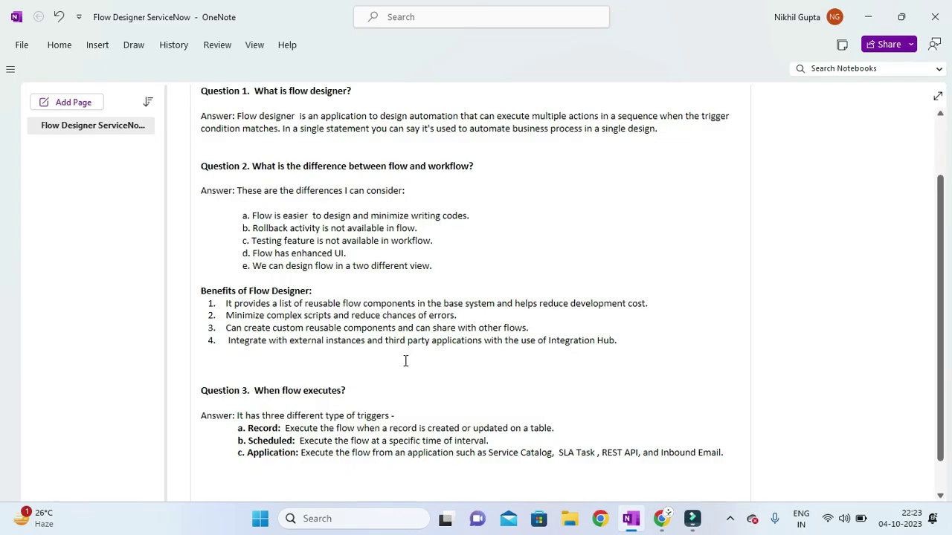
- Switch to OneNote and review the Benefits of Flow Designer, highlighting the point about minimizing complex scripts
key("alt+Tab")
left_click_drag(227, 315, 459, 320)
left_click(416, 370)
left_click_drag(225, 315, 308, 316)
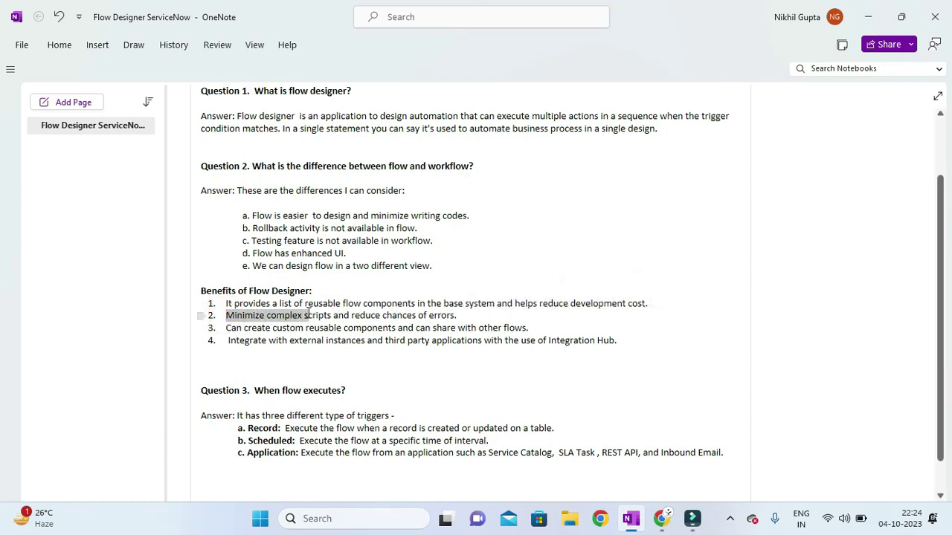
- Remove the extra leading space before "Integrate" in the fourth benefit of Flow Designer
left_click(346, 371)
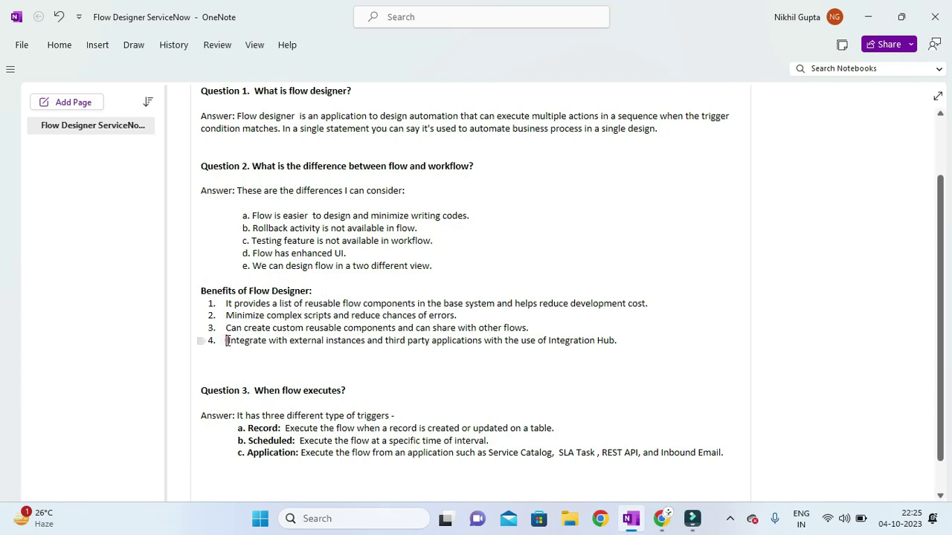
left_click(227, 340)
key("BackSpace")
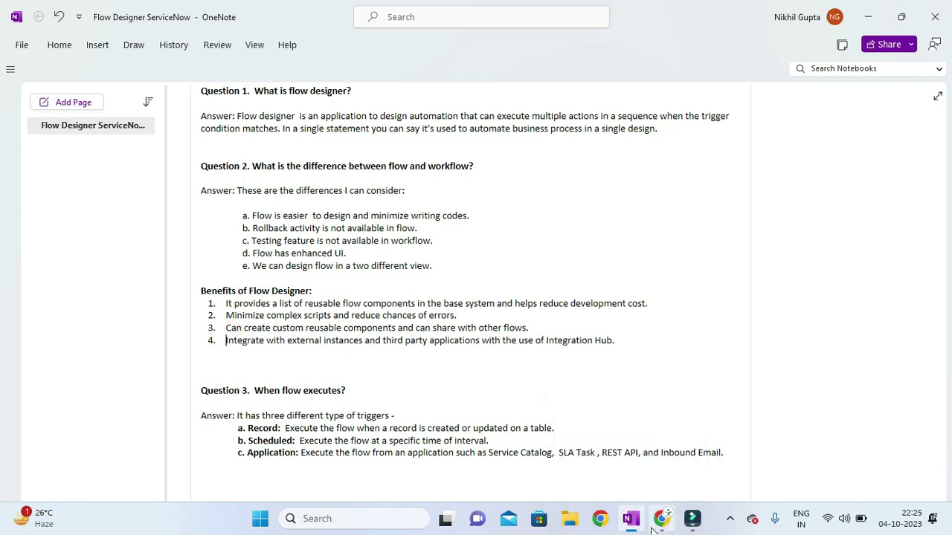
- Switch to Demo Flow in the browser, examine its Application trigger options, and bring up the ServiceNow Developers site
left_click(669, 525)
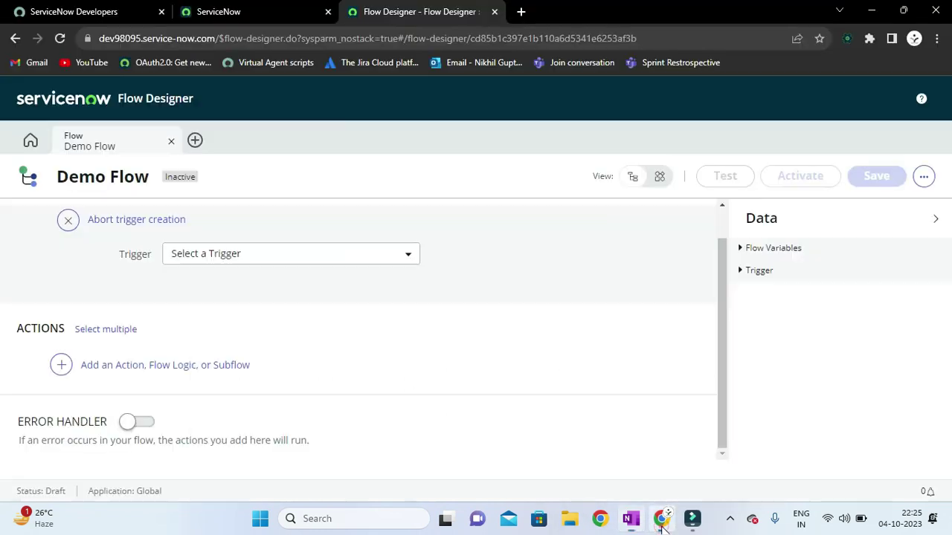
left_click(266, 255)
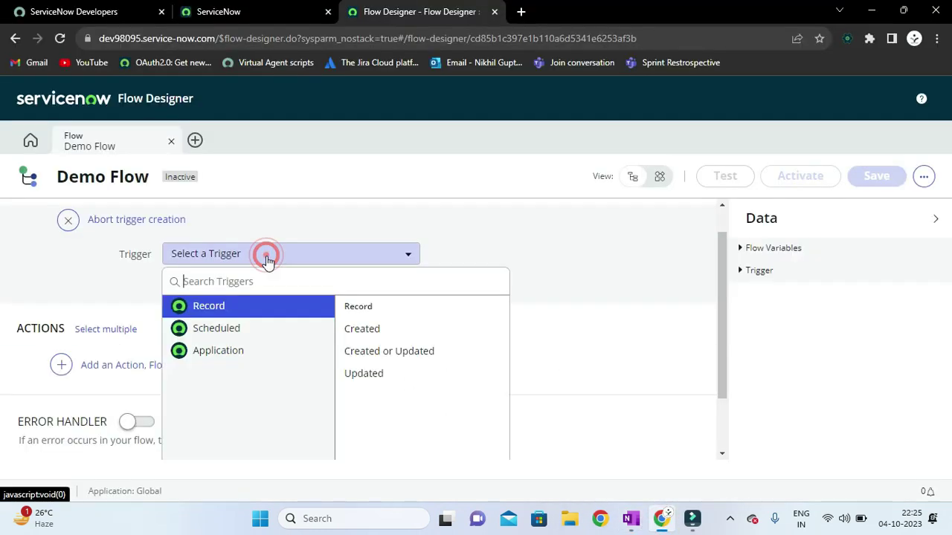
left_click(240, 355)
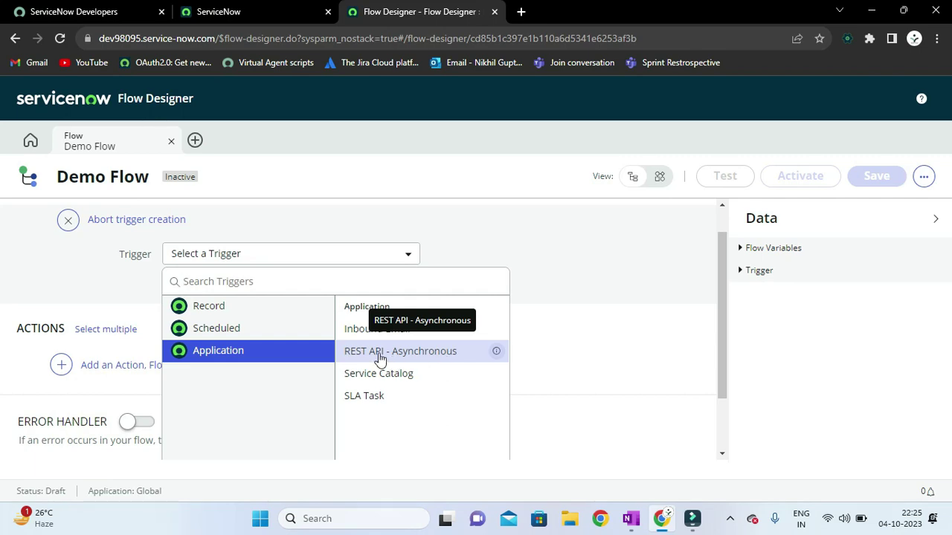
left_click(88, 11)
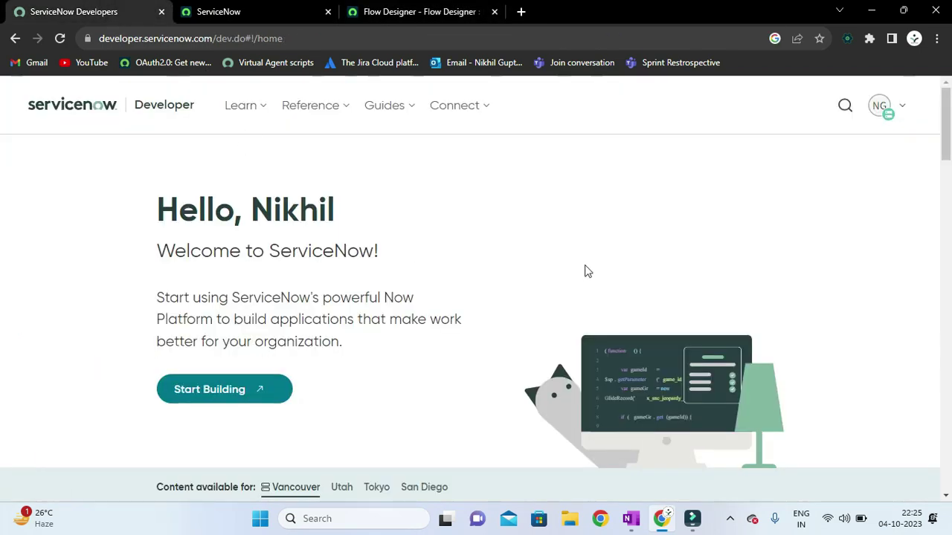
- Open the list of plugins that can be activated on the personal developer instance
left_click(899, 109)
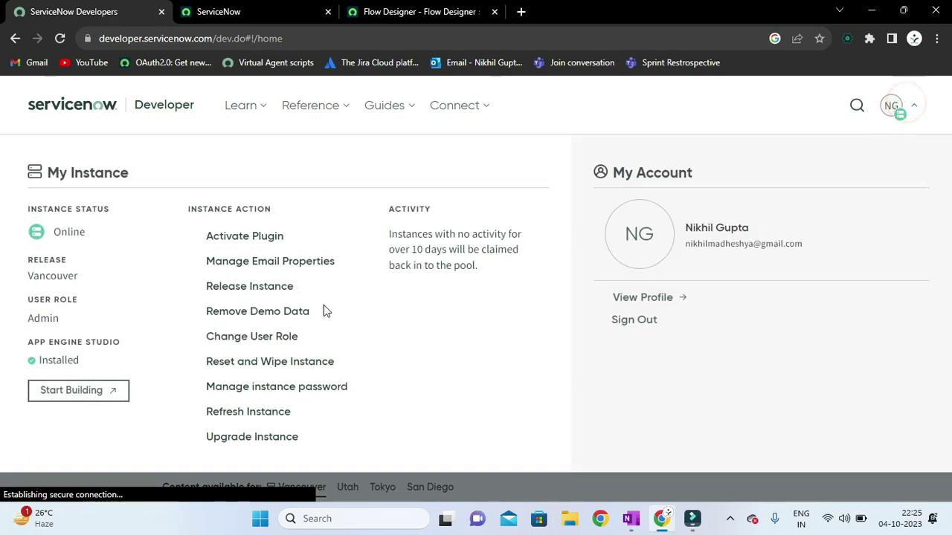
left_click(264, 240)
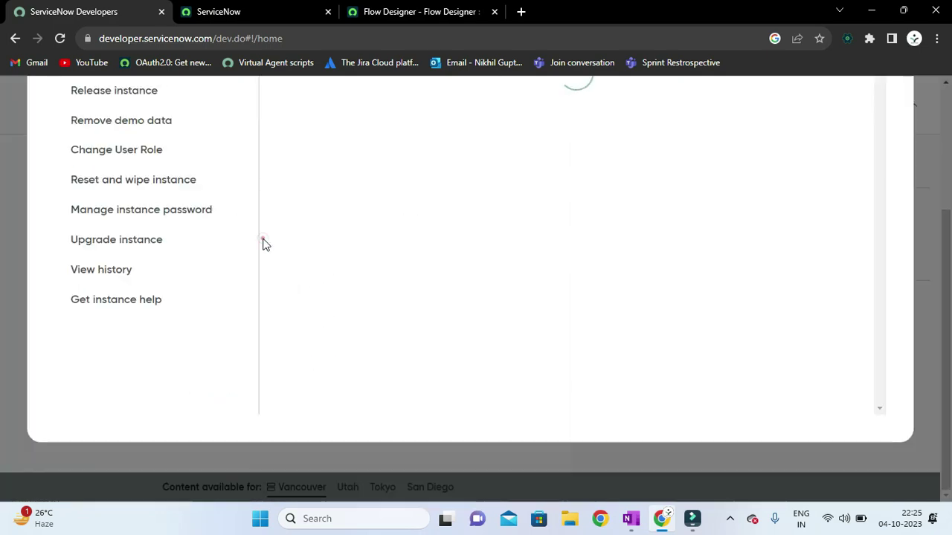
scroll(466, 289, "up", 3)
- Filter the plugins by "integratio" and examine the ServiceNow IntegrationHub installer packs and their descriptions
left_click(783, 253)
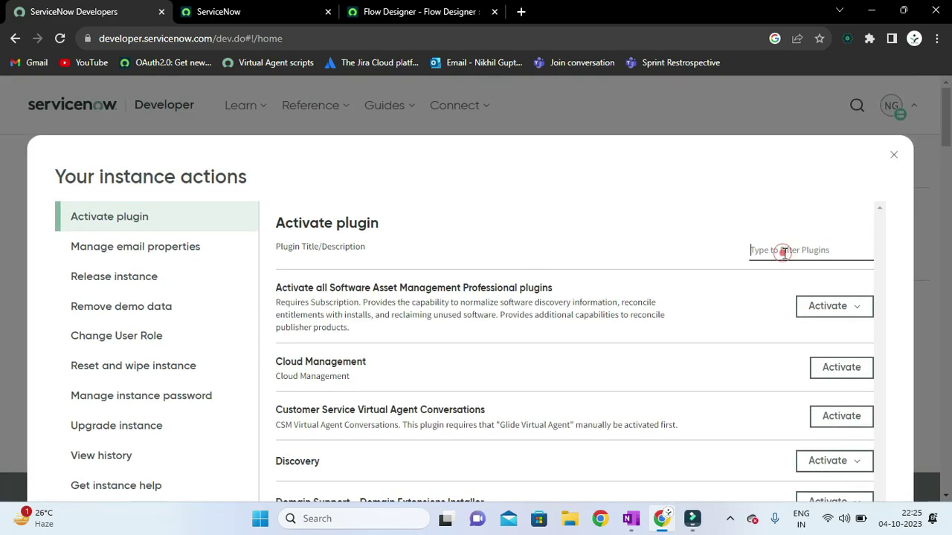
type("integ")
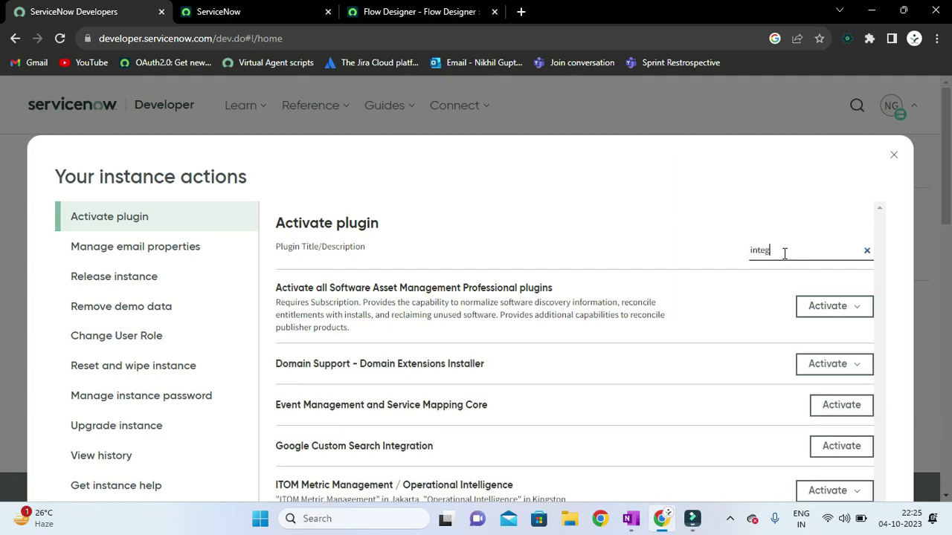
type("ration")
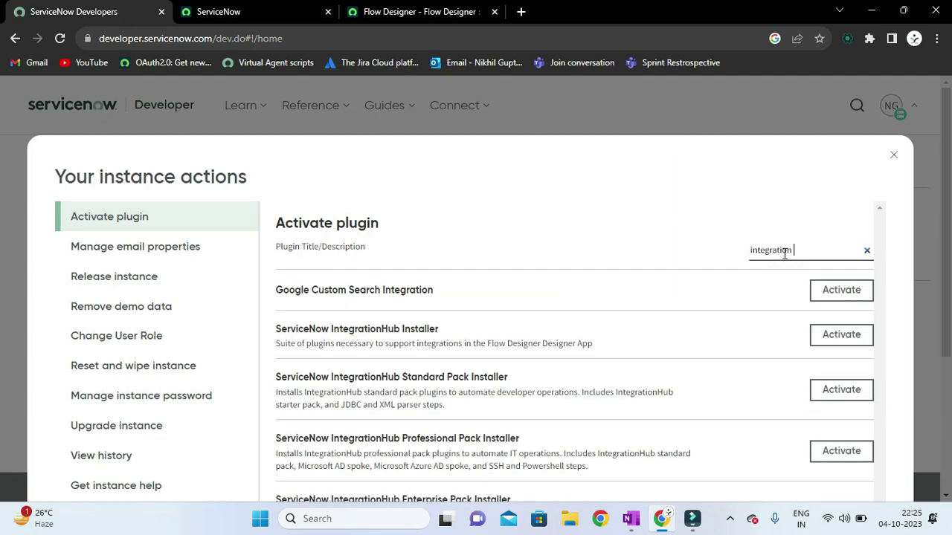
key("BackSpace")
scroll(677, 319, "down", 2)
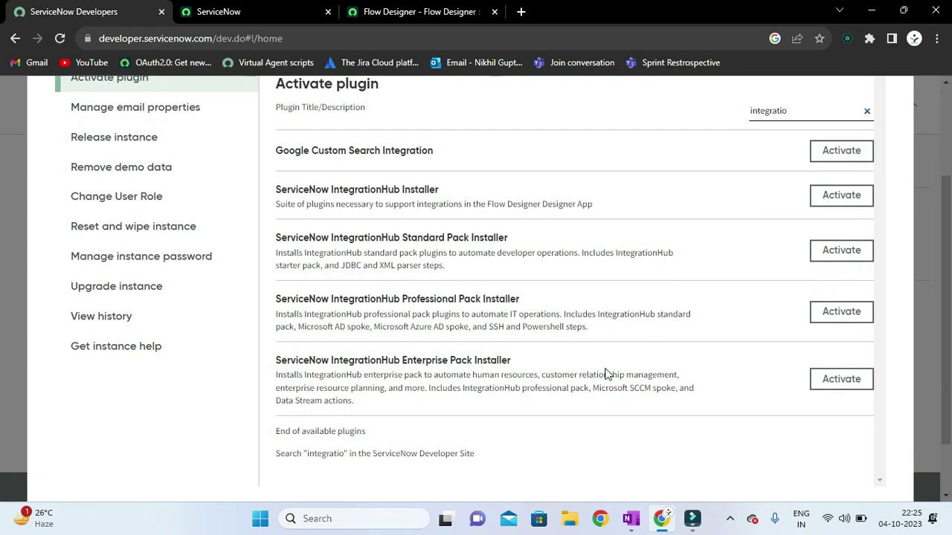
scroll(652, 357, "down", 1)
scroll(580, 355, "up", 1)
scroll(580, 370, "up", 1)
scroll(579, 369, "down", 1)
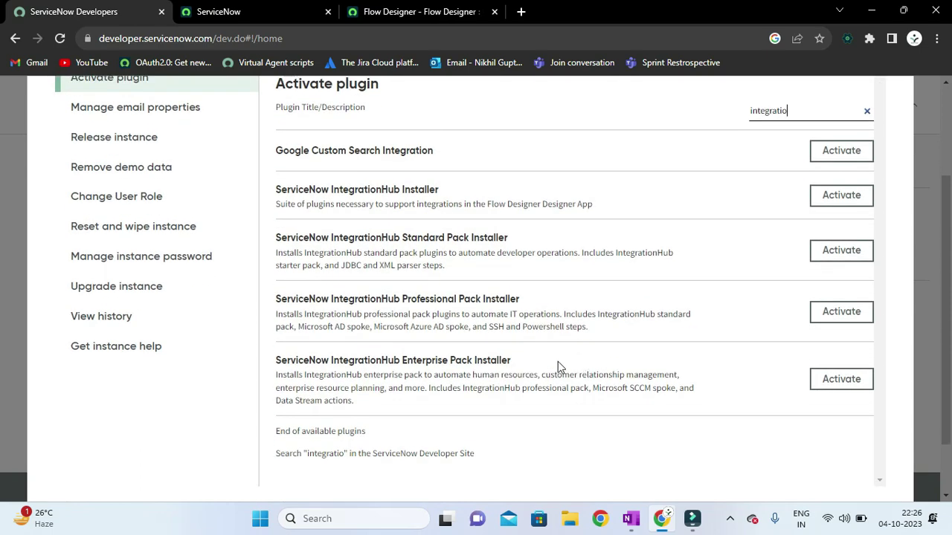
- Return to Flow Designer, leave Demo Flow's trigger selection for the home page, and switch to the OneNote notes
left_click(420, 12)
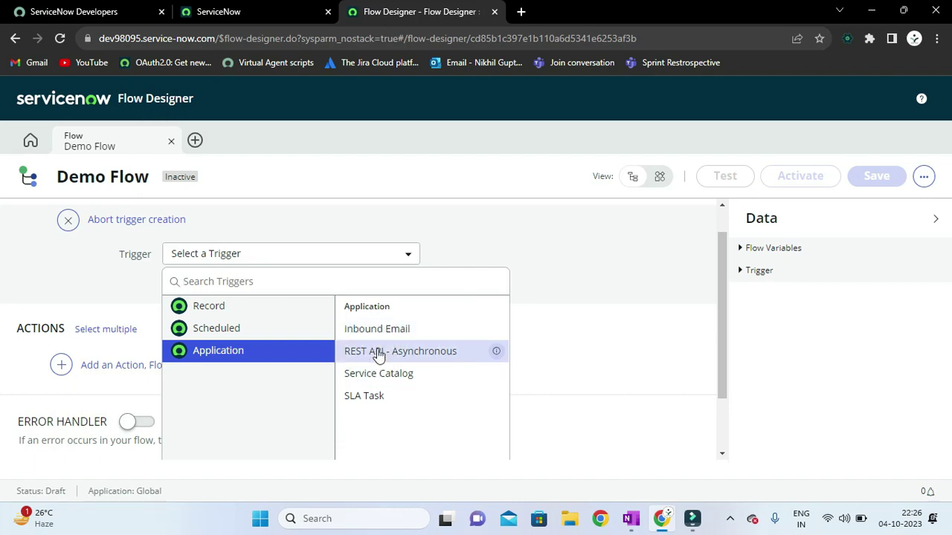
left_click(618, 270)
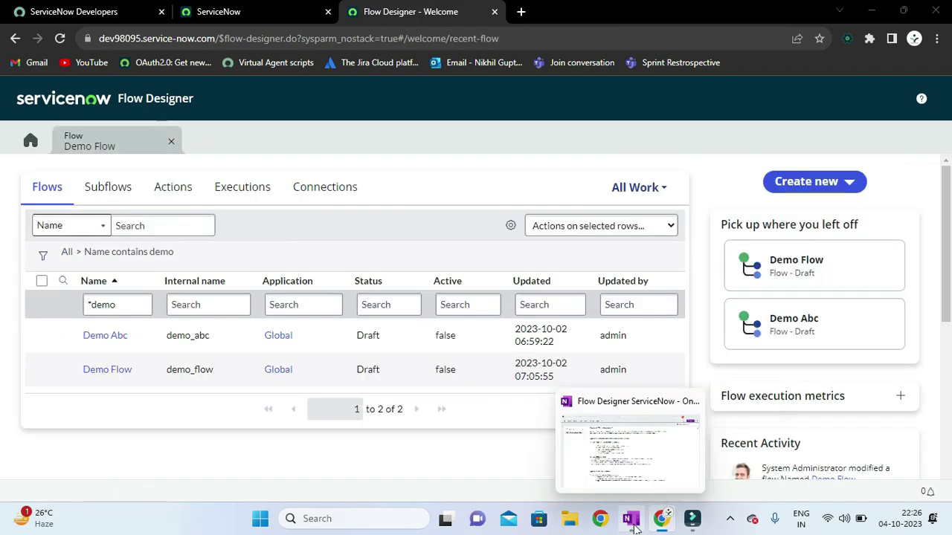
left_click(631, 519)
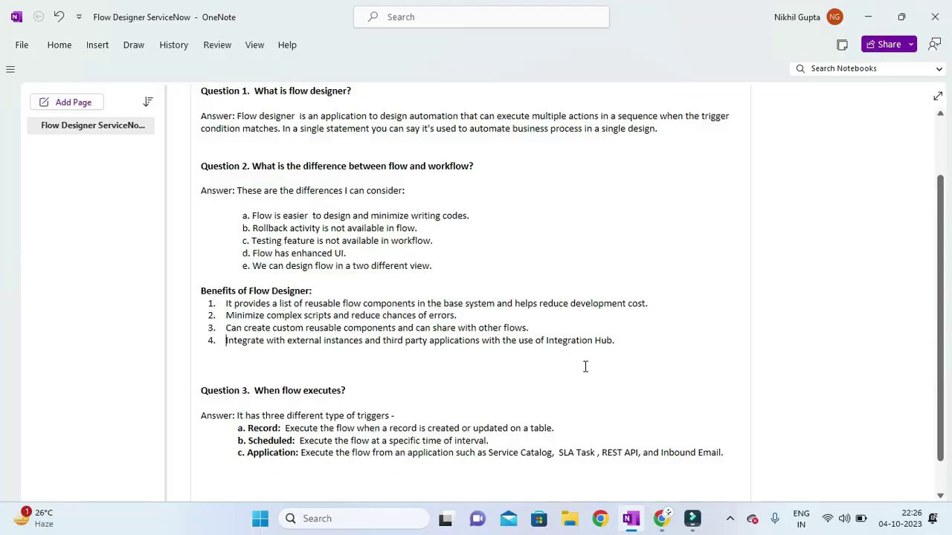